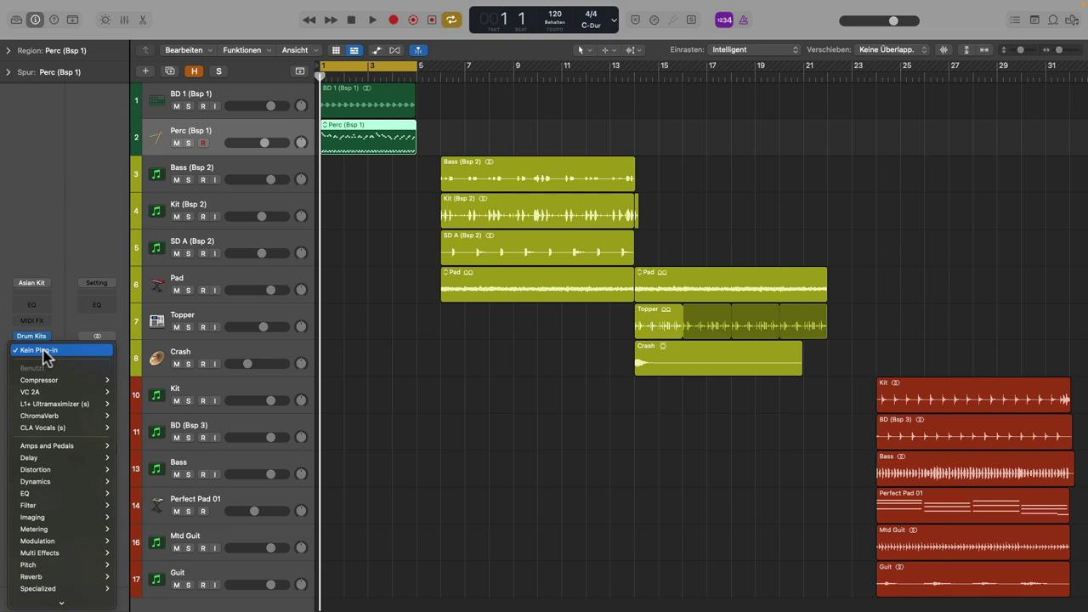
Insert a Compressor on Perc (Bsp 1), choose the Studio FET model, and turn off automatic release and Auto Gain.
left_click(125, 380)
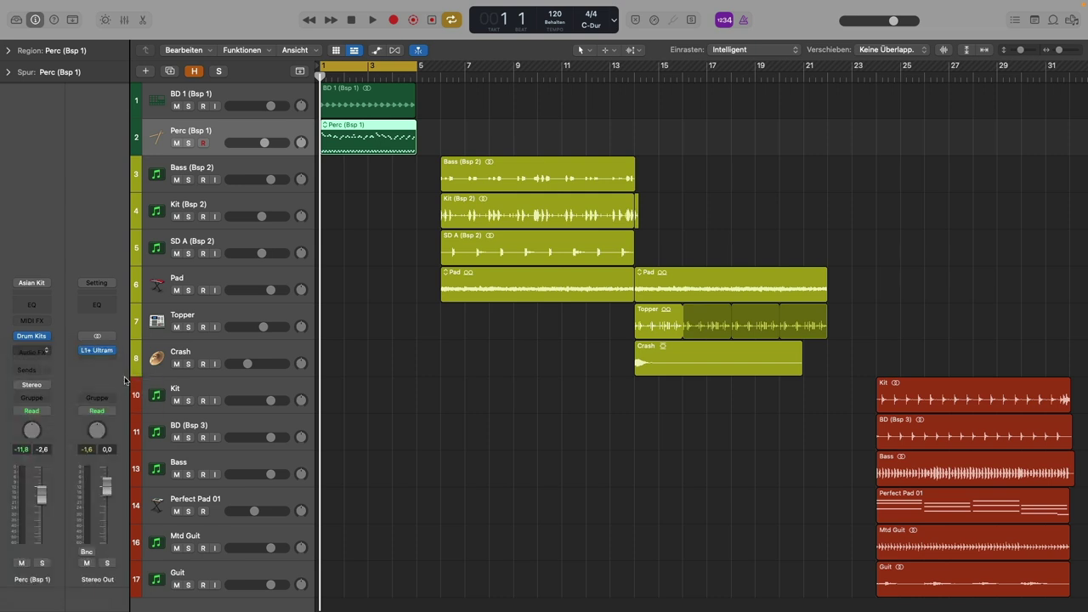
left_click(514, 214)
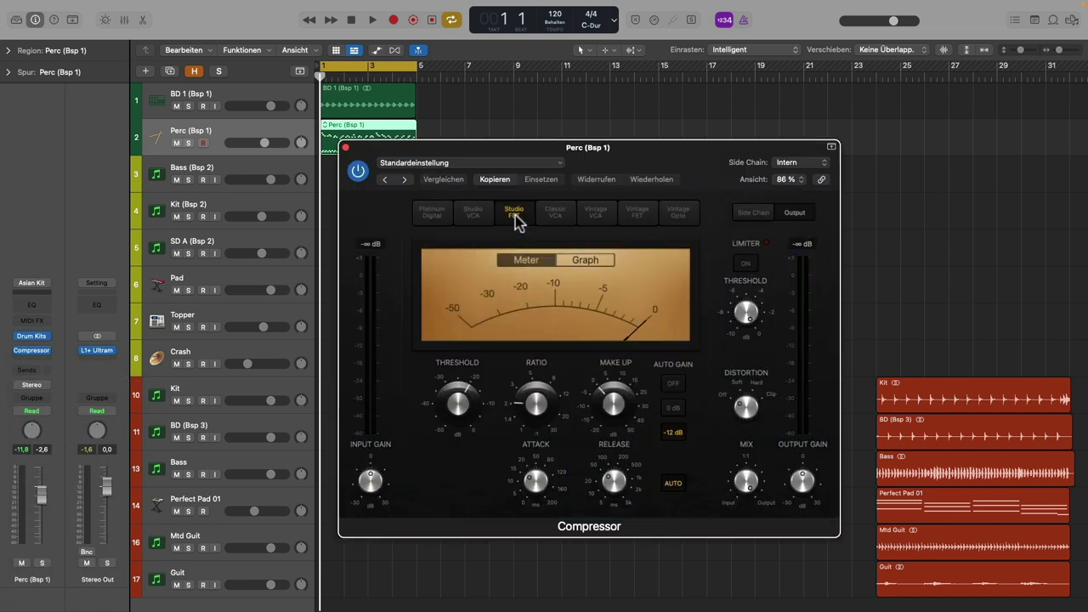
left_click(673, 483)
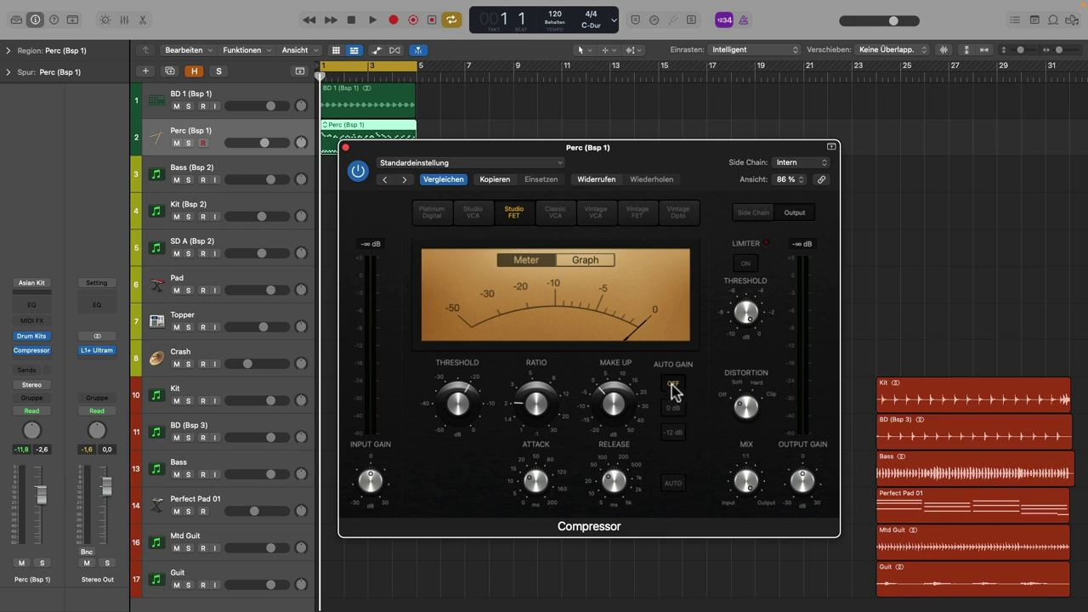
left_click(673, 385)
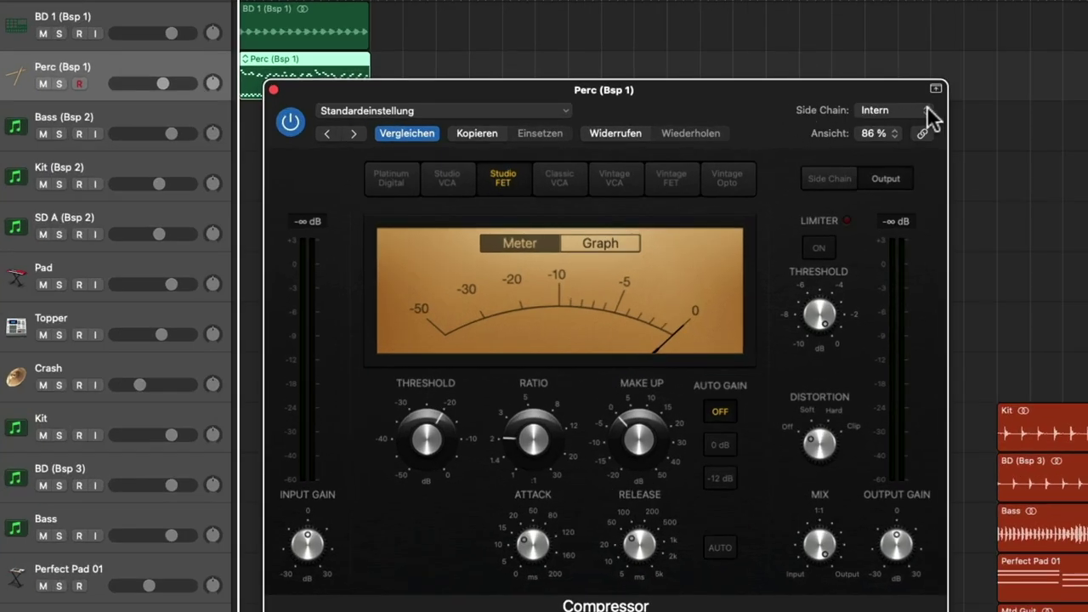
Set the Compressor's side chain source to BD 1 (Bsp 1) (Audio 1) and shorten the release to 5.3 ms.
left_click(928, 106)
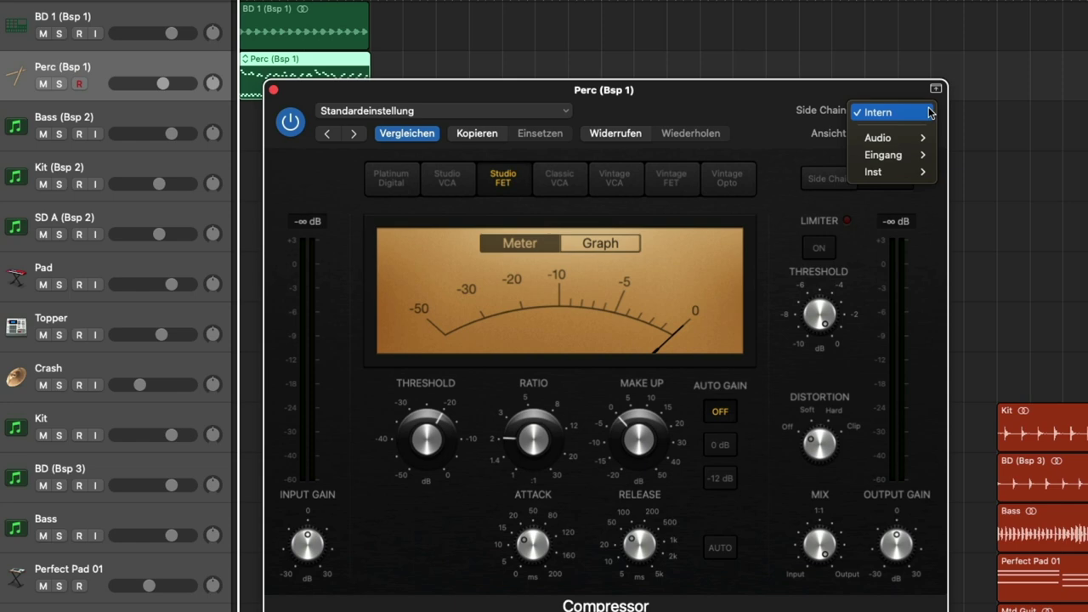
mouse_move(911, 134)
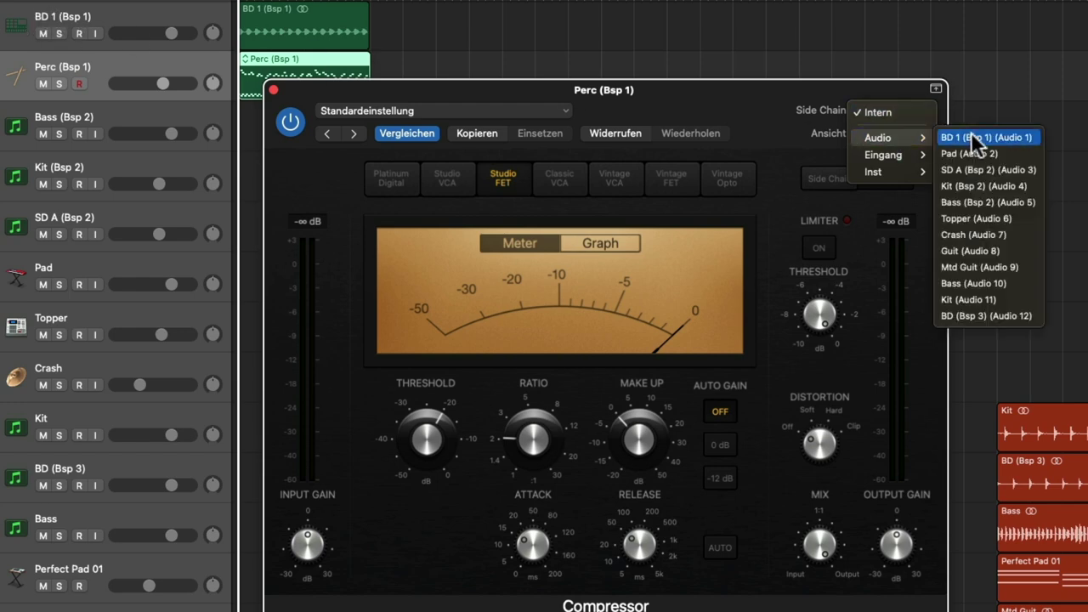
left_click(971, 136)
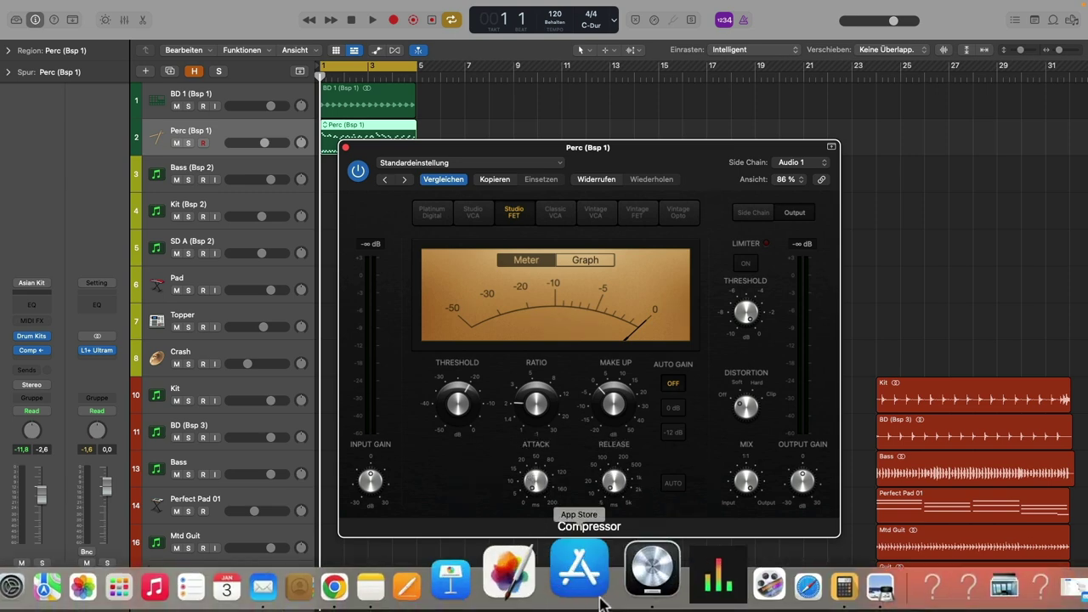
left_click_drag(522, 384, 511, 356)
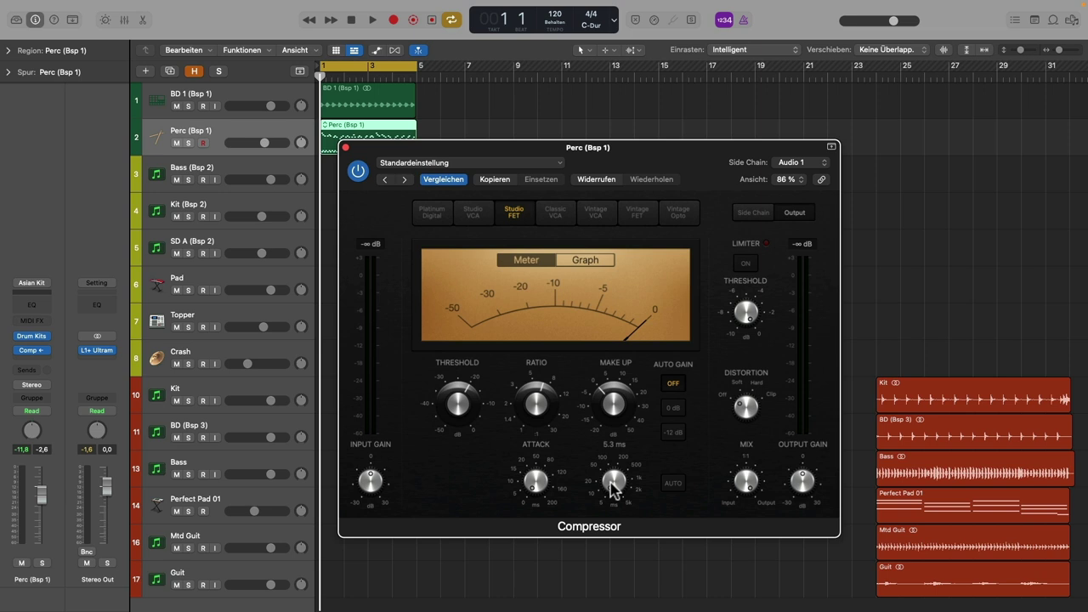
Play the first example's loop with the Compressor bypassed, and switch it back on to compare the sound.
left_click(358, 171)
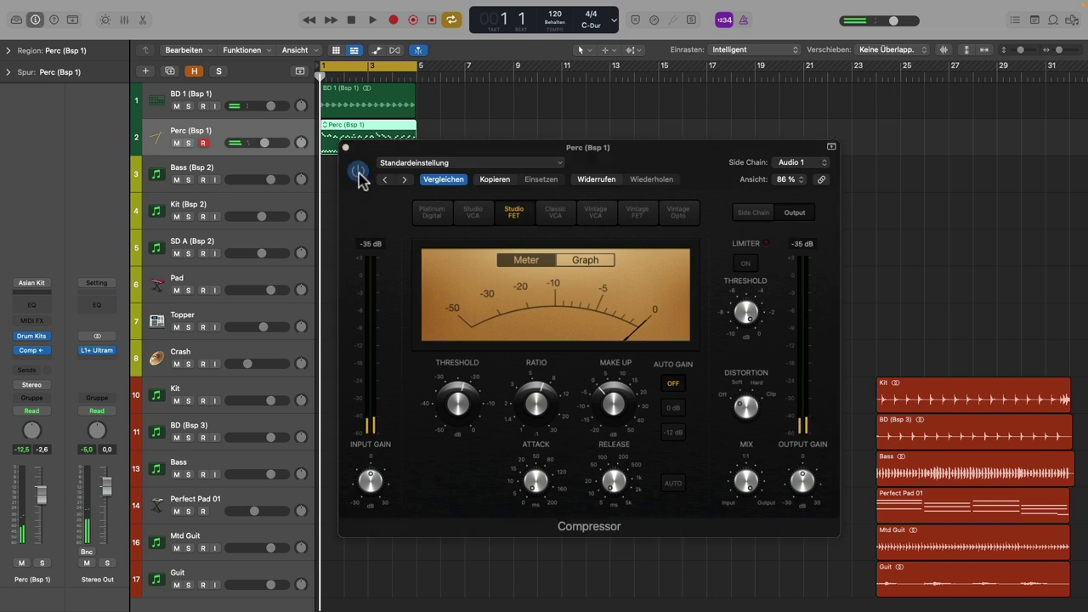
left_click(358, 172)
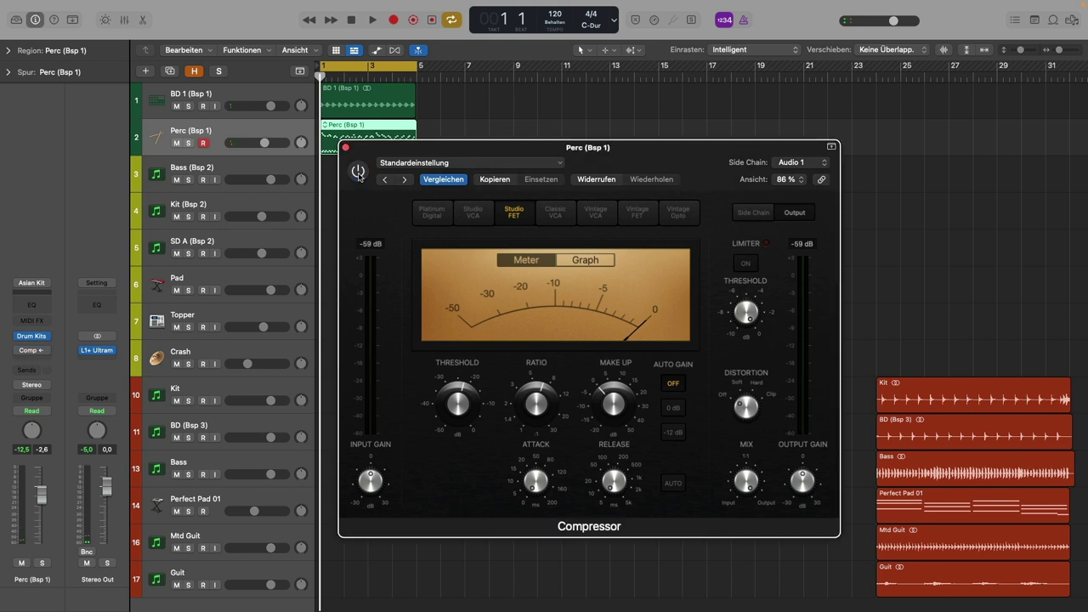
key("space")
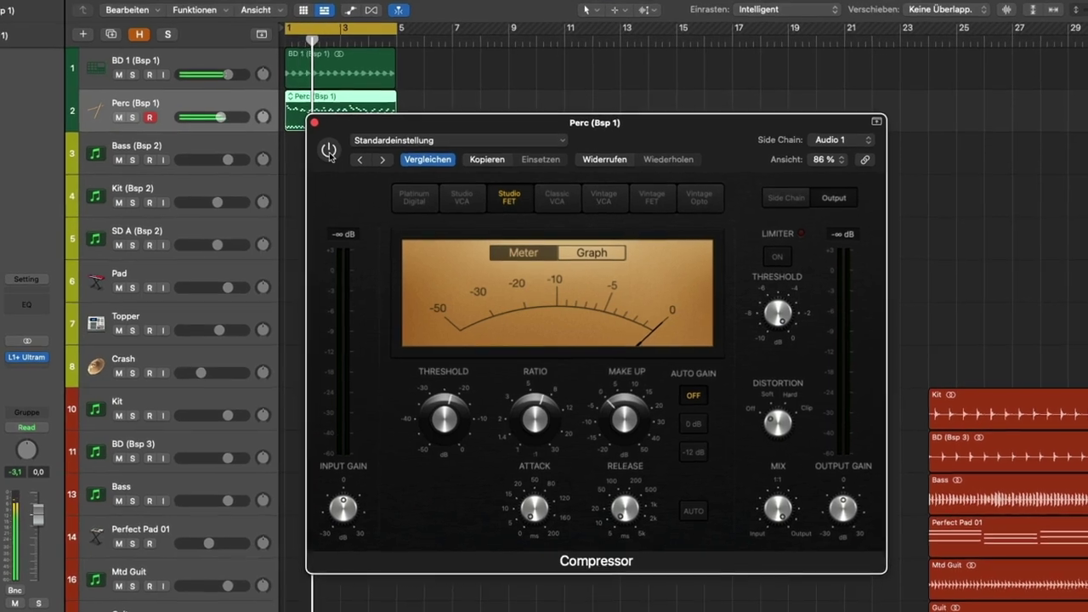
left_click(308, 137)
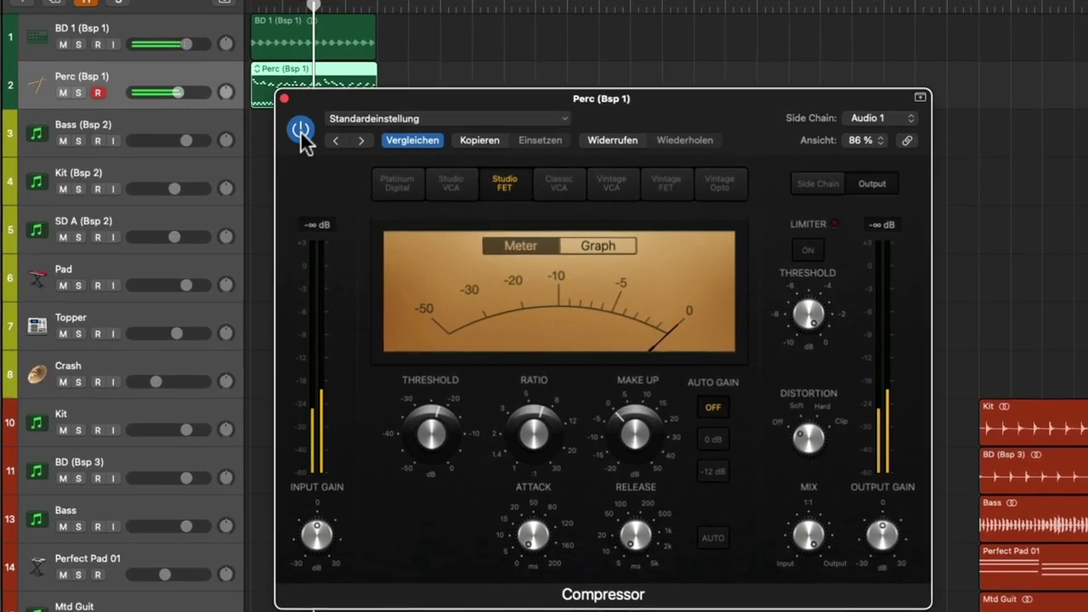
Lower the Compressor's threshold, set the attack to 13.0 ms and lengthen the release while the loop plays.
mouse_move(402, 470)
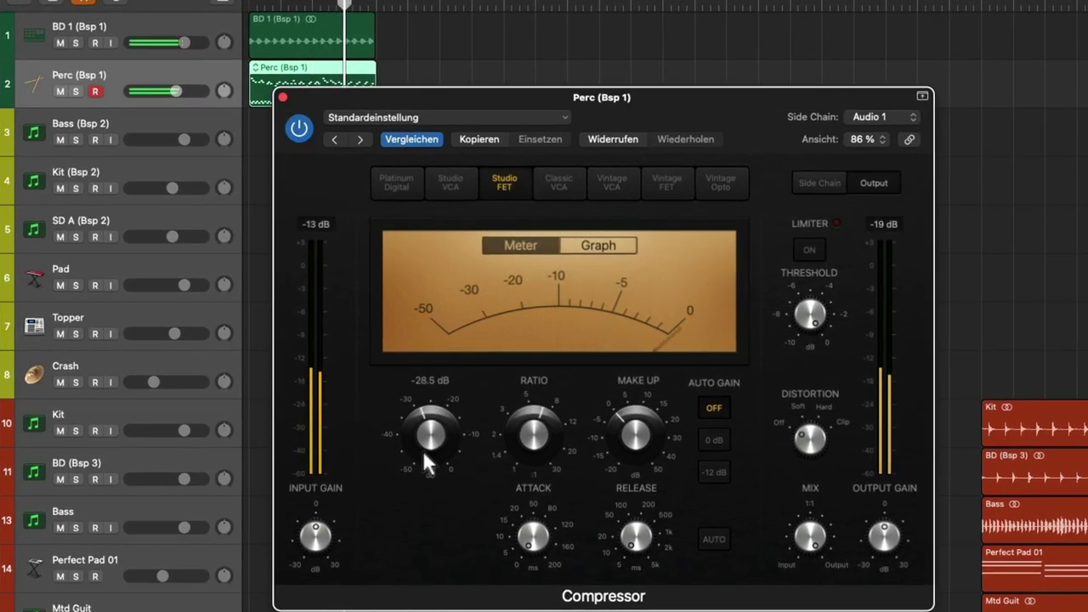
left_click_drag(421, 449, 422, 468)
mouse_move(529, 556)
left_click_drag(528, 551, 525, 510)
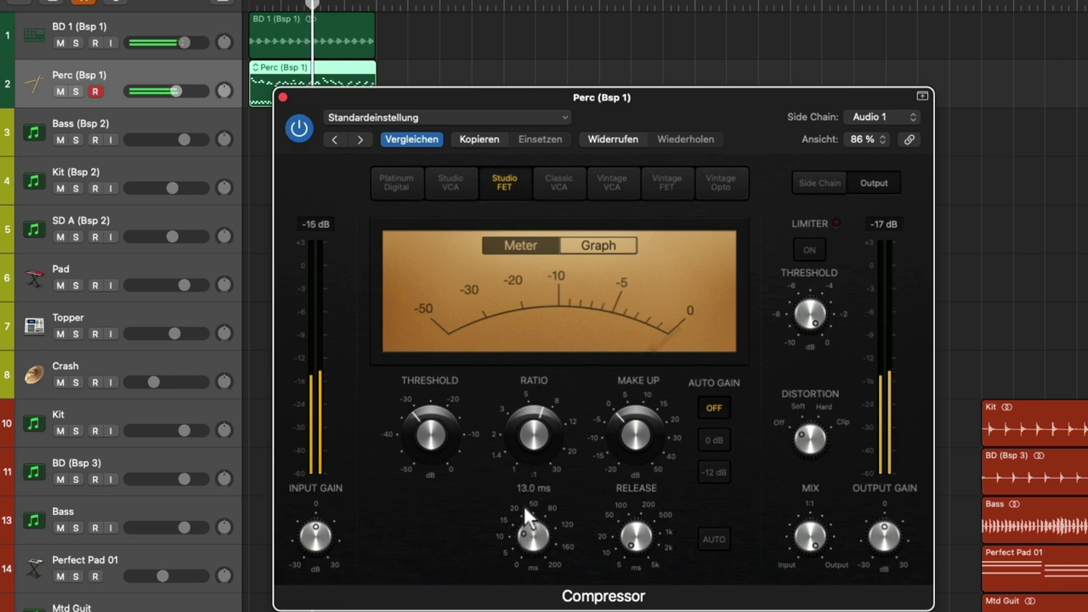
mouse_move(635, 534)
left_click_drag(635, 534, 627, 482)
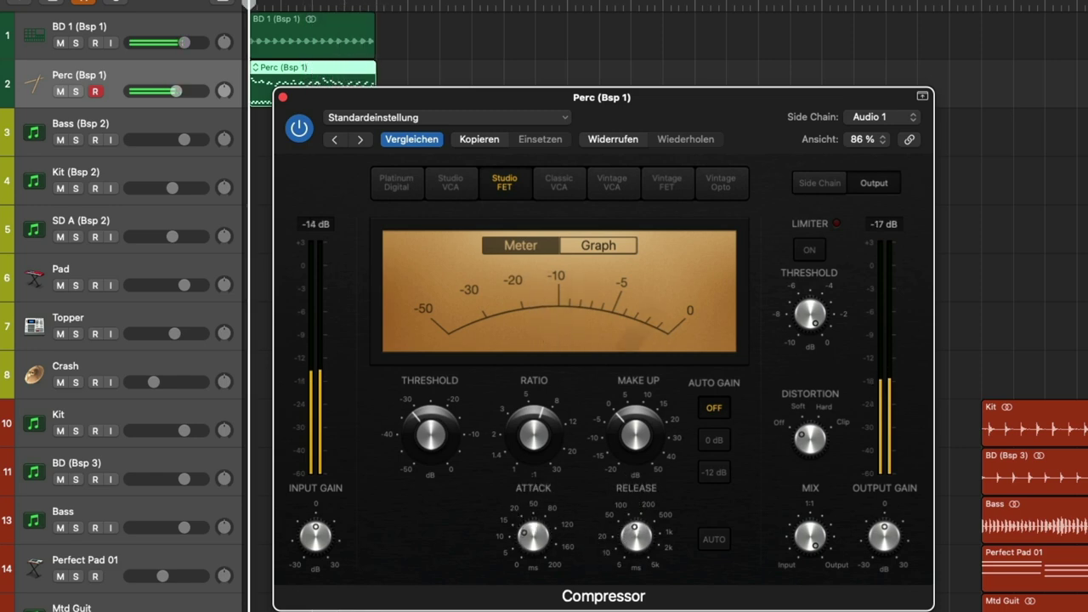
Raise the Compressor's make-up gain slightly and compare the percussion with the plug-in bypassed and active.
key("Return")
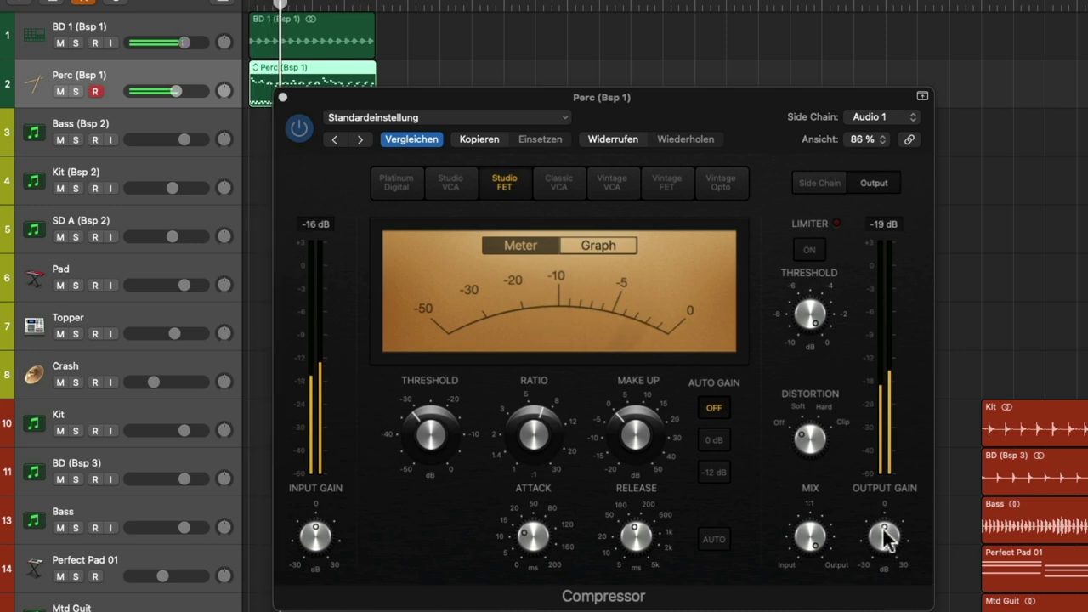
left_click(634, 436)
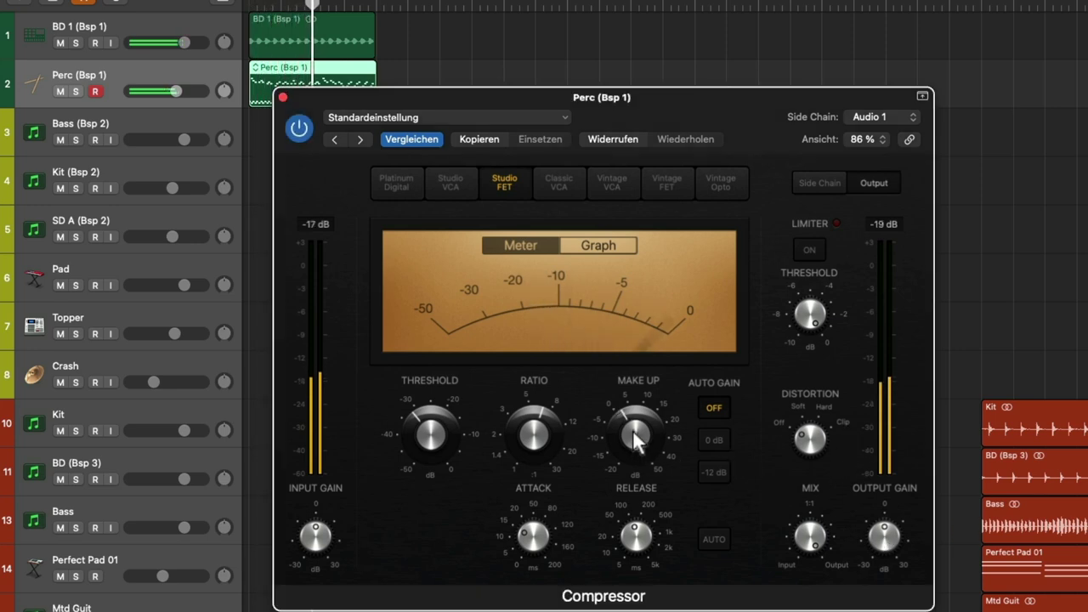
left_click(300, 129)
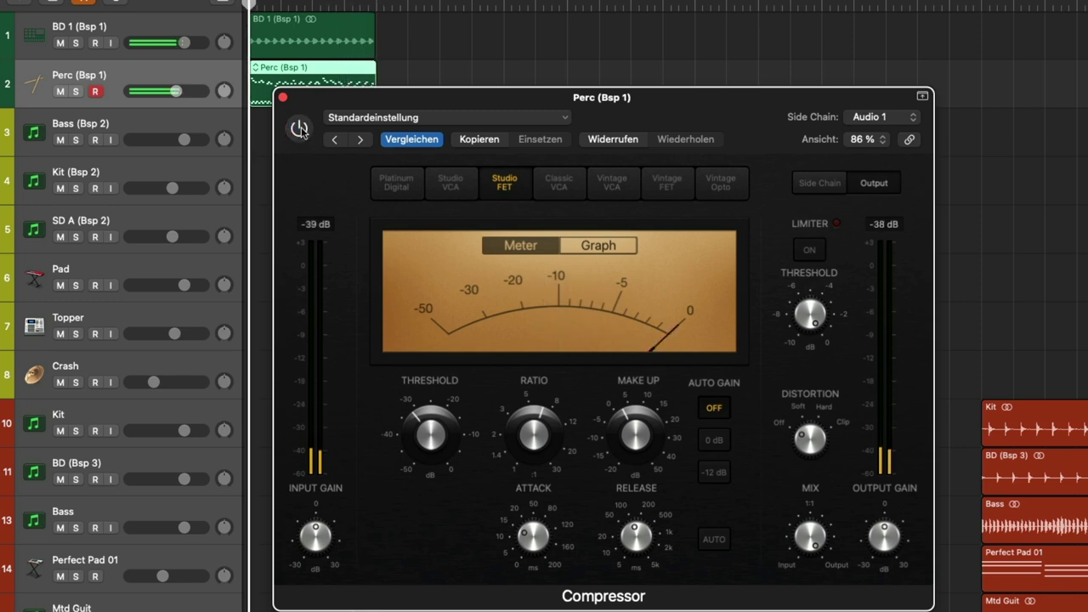
left_click(300, 129)
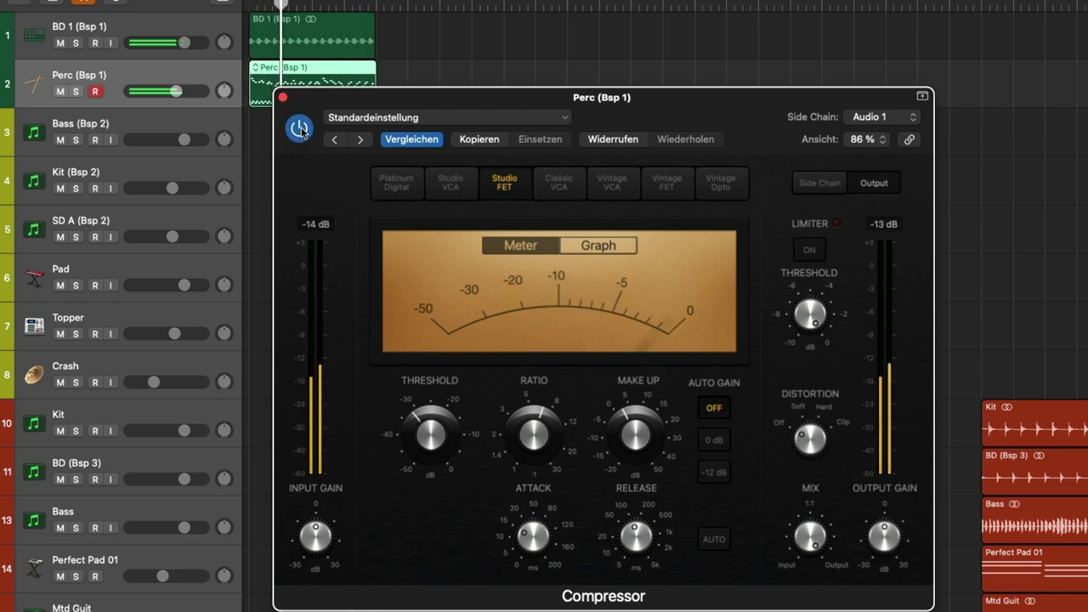
Fine-tune the Compressor's threshold on the percussion track and stop playback.
left_click_drag(430, 433, 431, 444)
mouse_move(636, 538)
key("space")
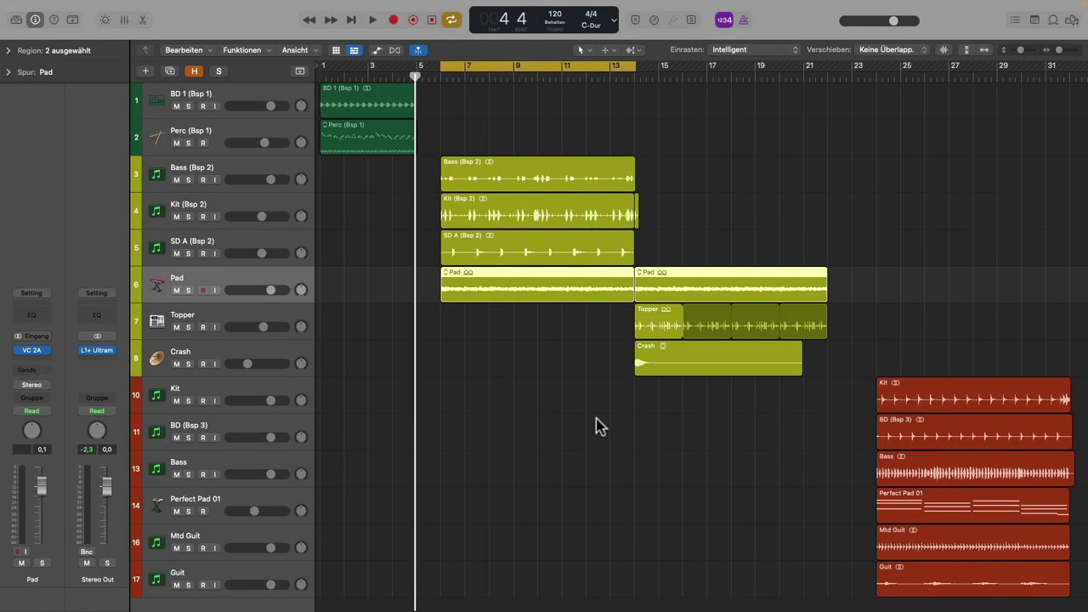
Play the second example's loop and select the SD A (Bsp 2) and Pad tracks in turn.
key("space")
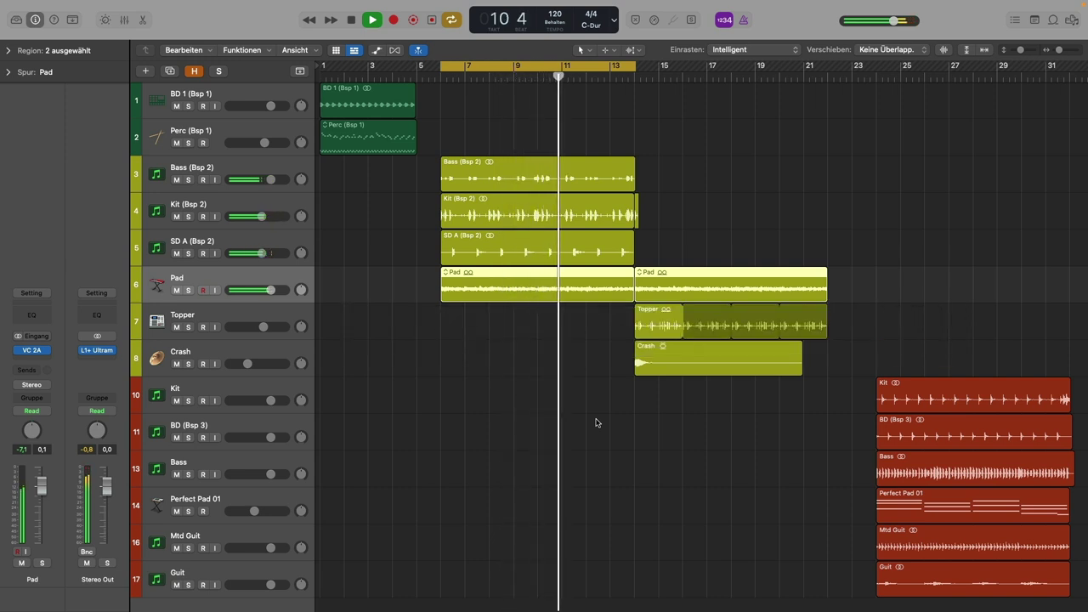
key("space")
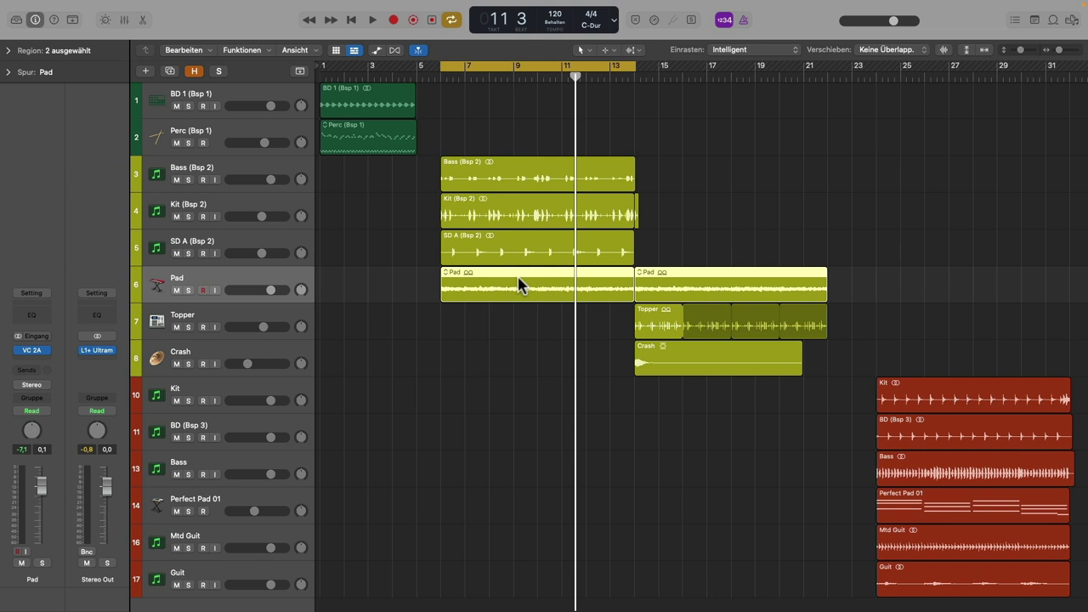
left_click(240, 244)
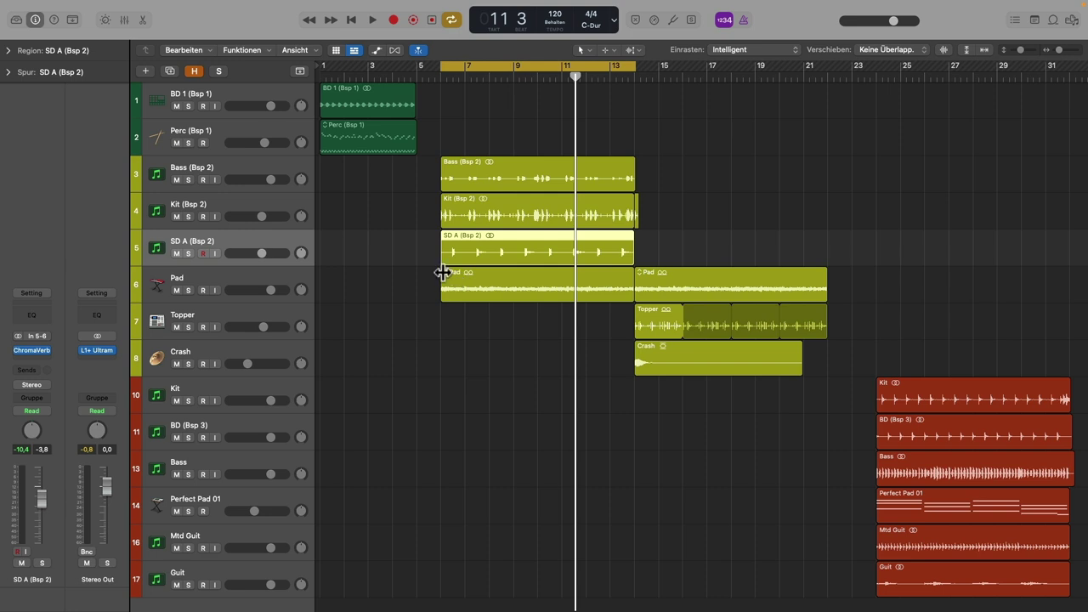
left_click(233, 280)
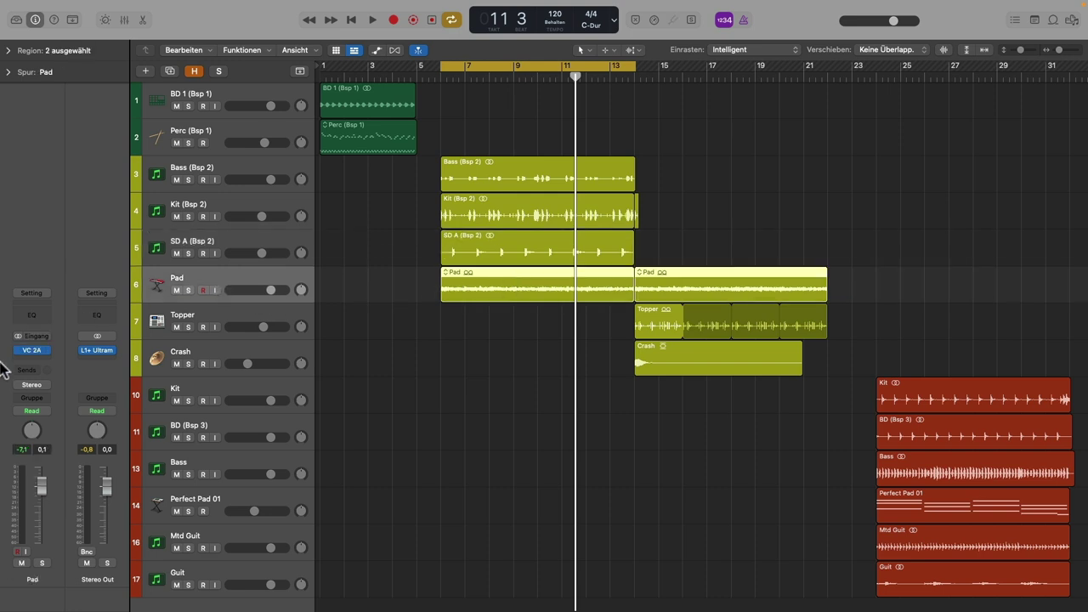
Open the VC 2A compressor on the Pad track and move its window down to uncover the Bass and Kit regions.
left_click(32, 351)
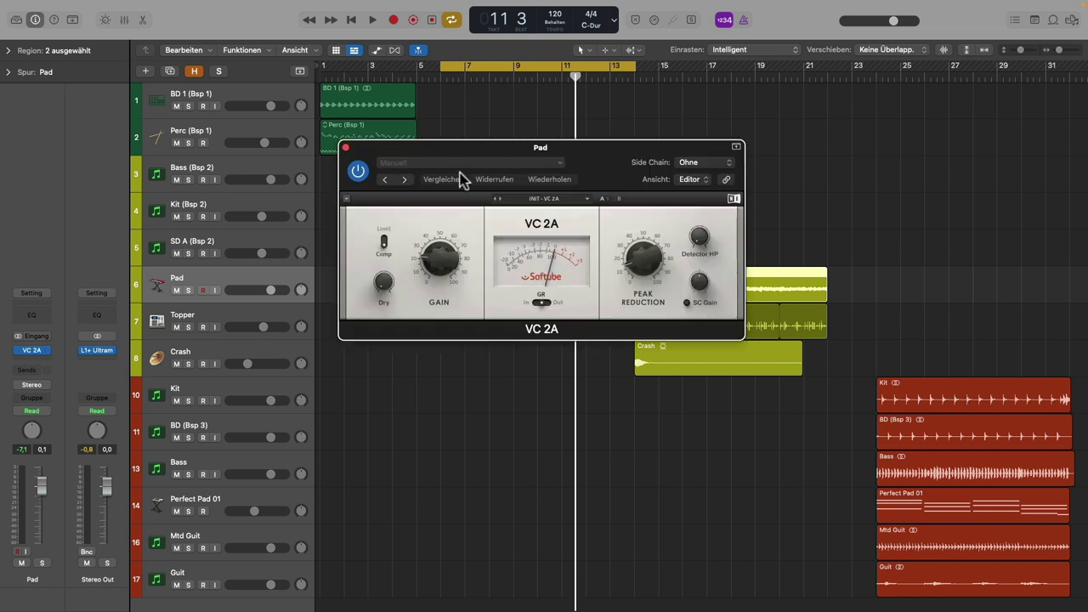
left_click_drag(596, 167, 629, 201)
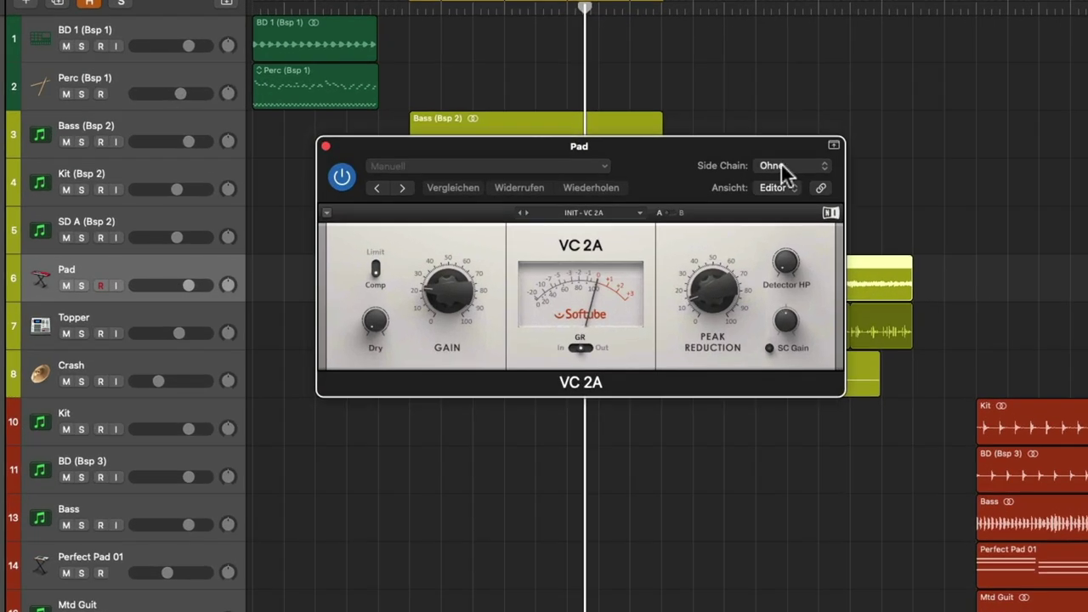
left_click_drag(674, 147, 679, 239)
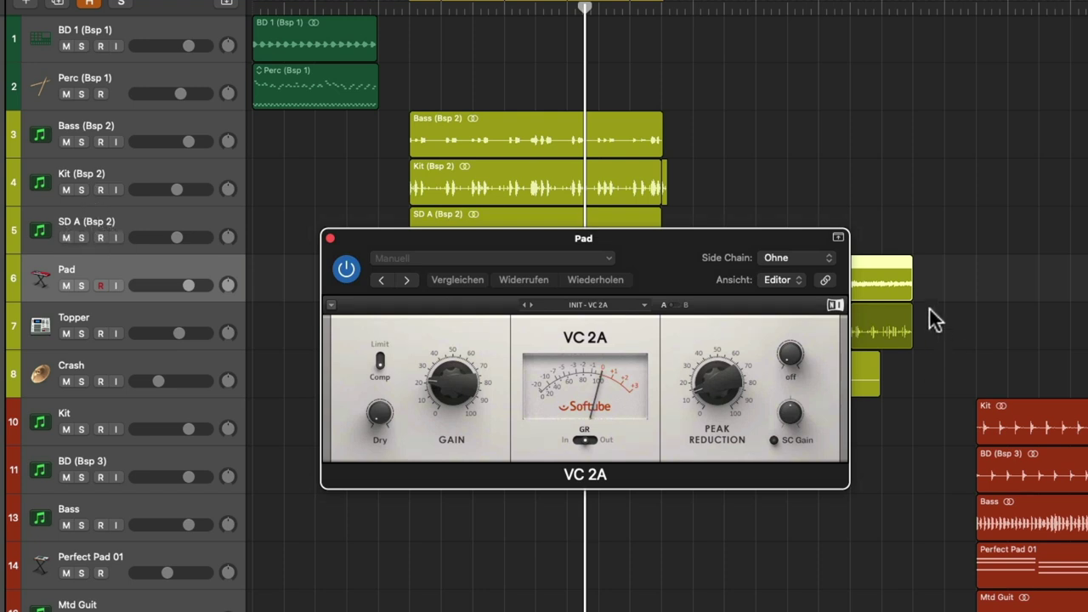
Set the Pad compressor's side chain source to SD A (Bsp 2) (Audio 3).
left_click(829, 258)
mouse_move(824, 288)
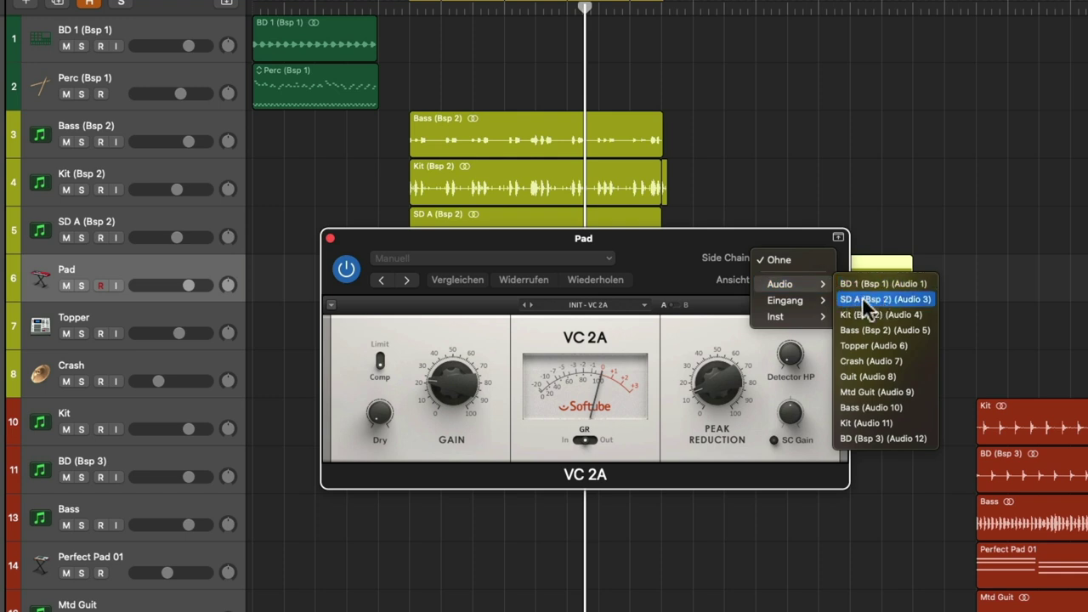
left_click(908, 299)
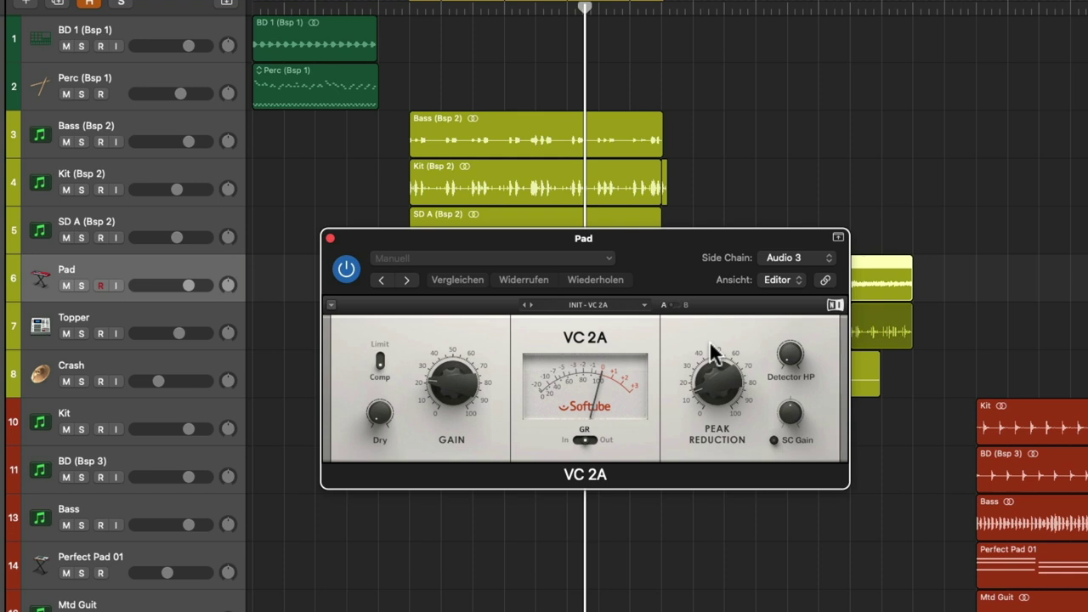
Enable the side chain switch beside SC Gain on the VC 2A and adjust Peak Reduction, trying 75.0 %.
left_click(773, 441)
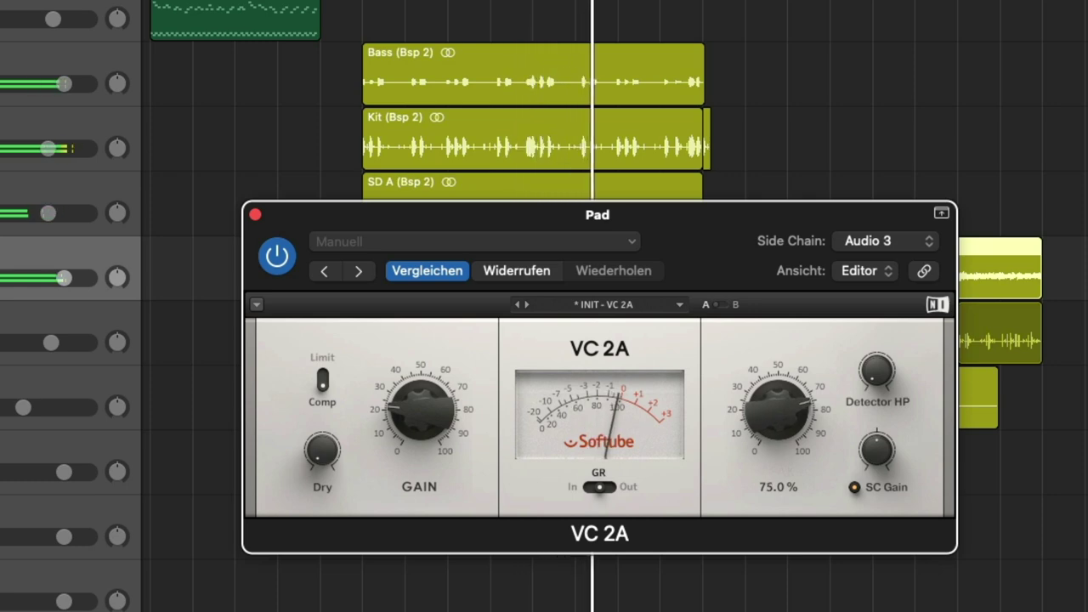
left_click_drag(753, 350, 770, 407)
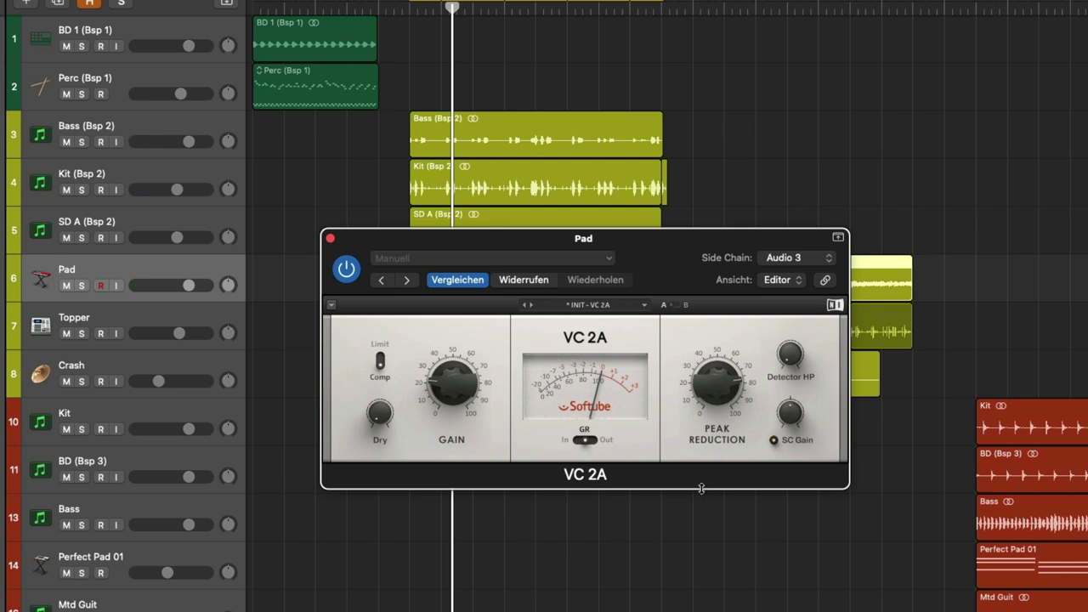
left_click_drag(709, 417, 708, 417)
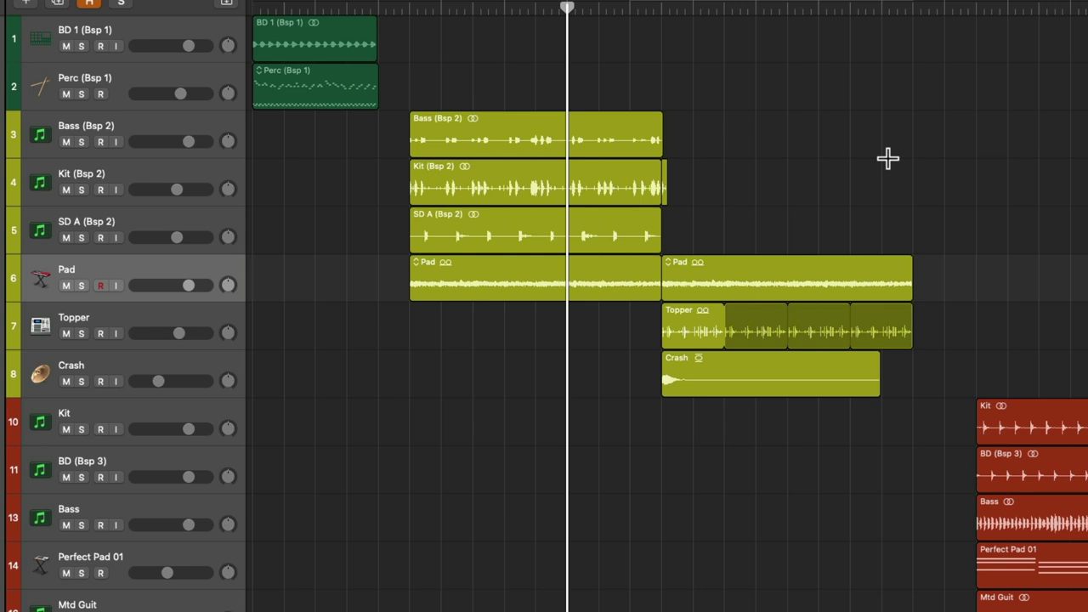
Listen to the second section containing the Pad, Topper and Crash regions, and stop playback.
key("space")
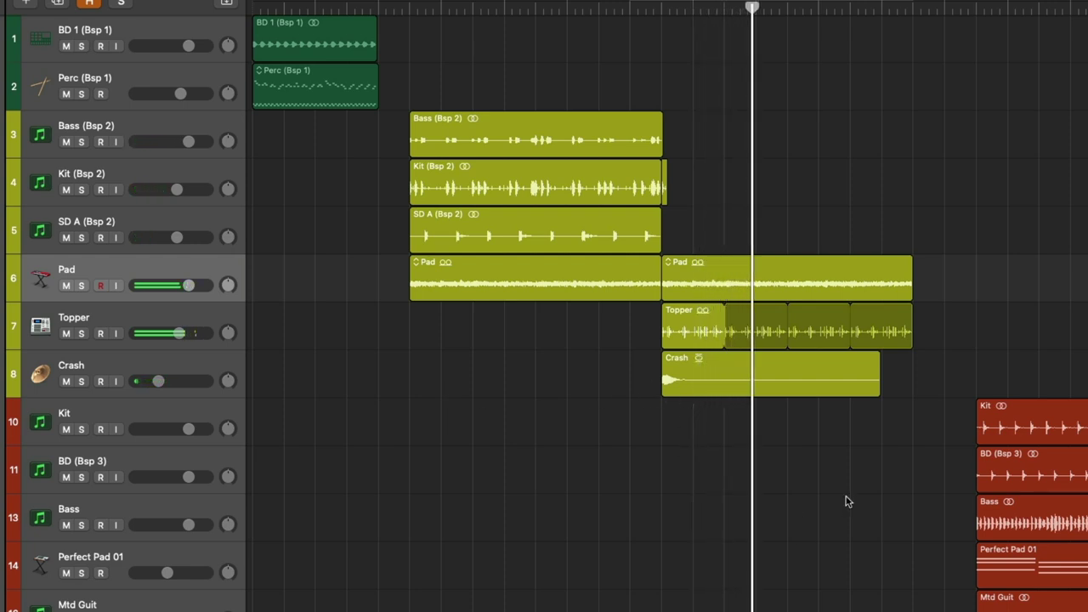
key("space")
Create one audio track below SD A (Bsp 2) and copy the SD A region onto it at bar 14.
left_click(181, 216)
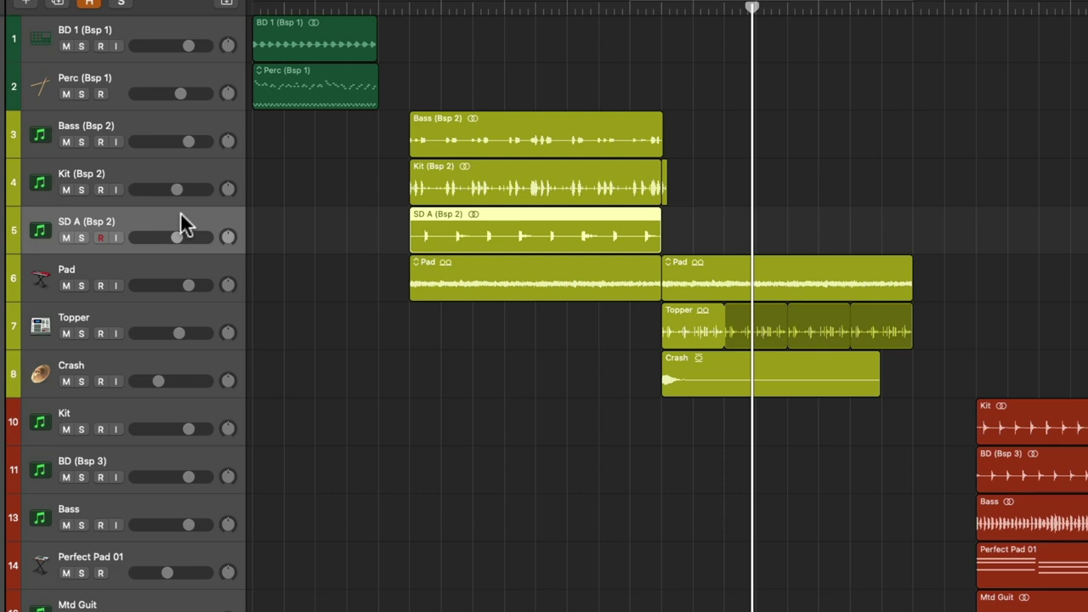
left_click(28, 5)
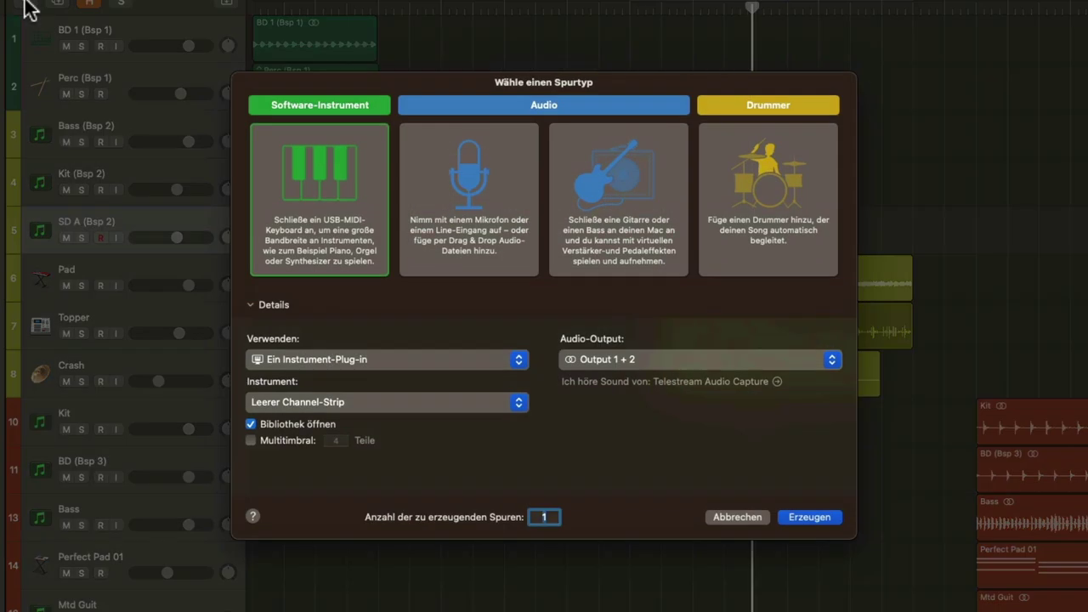
left_click(492, 186)
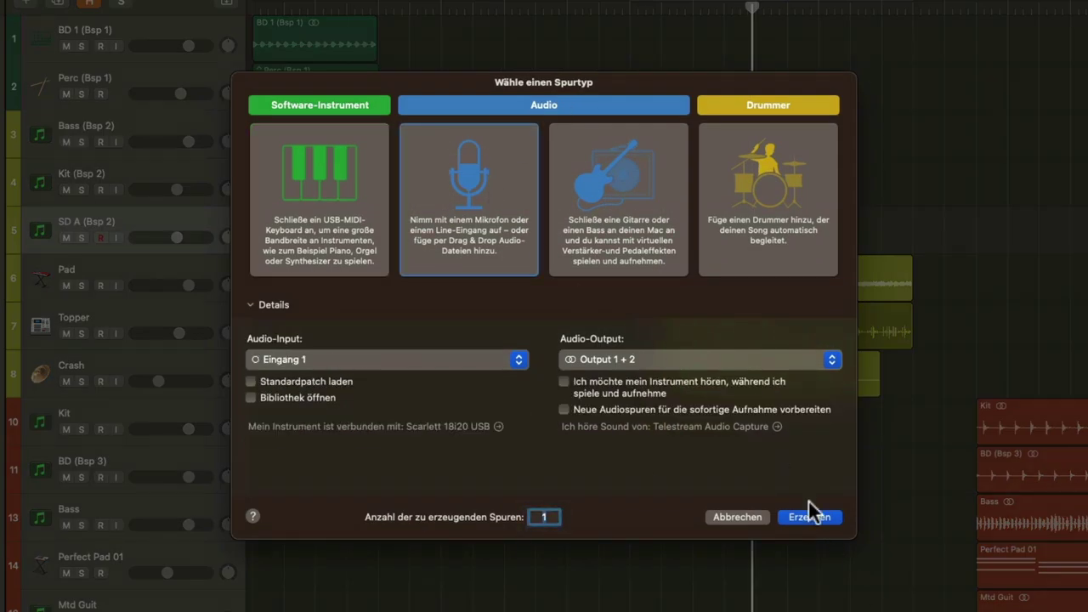
left_click(809, 517)
left_click(483, 222)
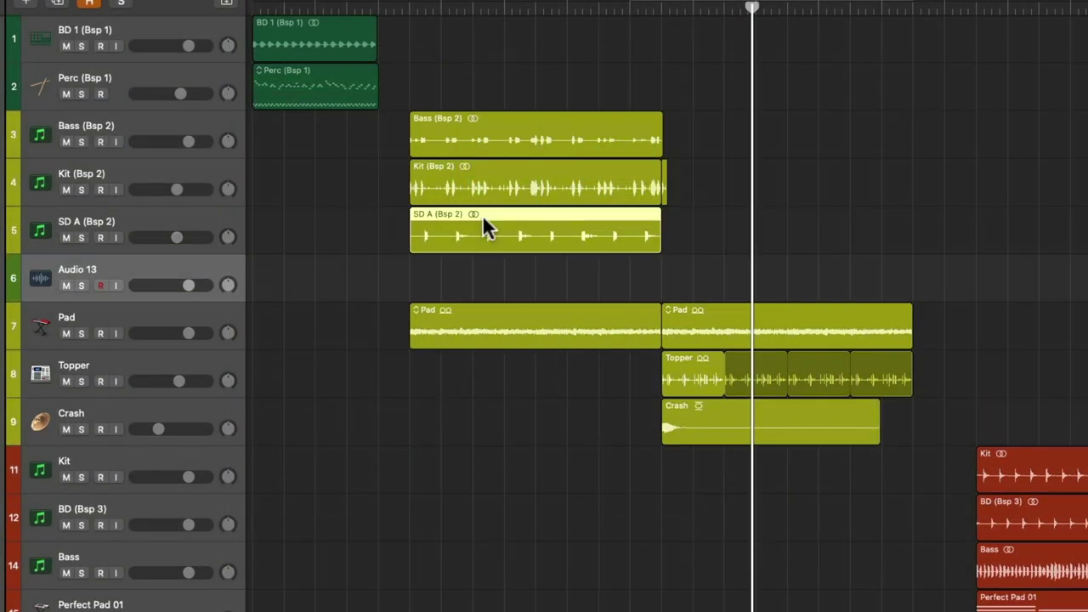
left_click_drag(482, 212, 740, 329)
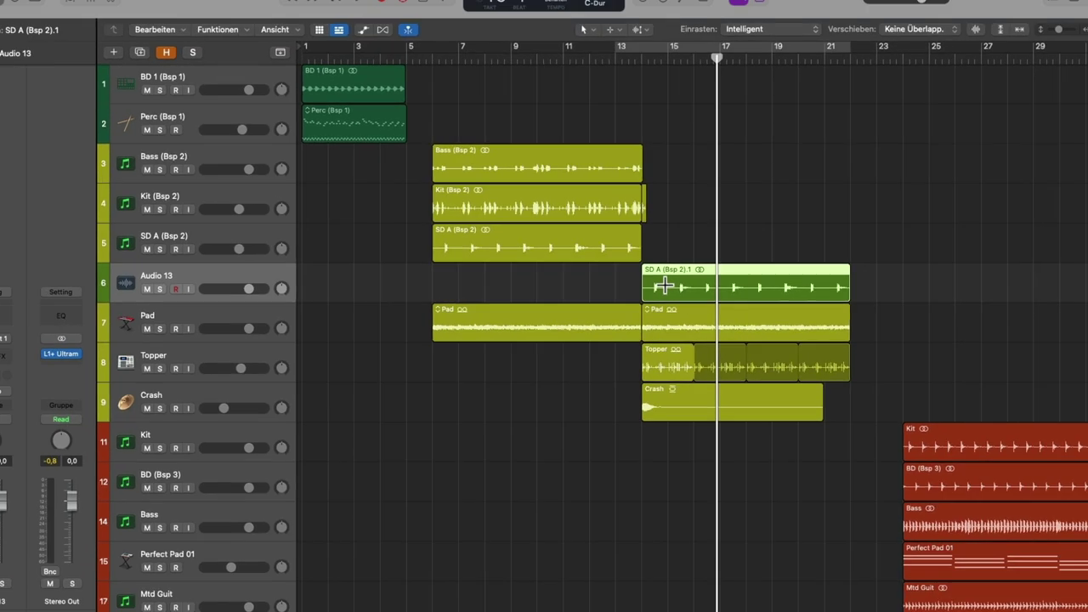
Rename the new Audio 13 track to SD B in the mixer and set its output to Ohne.
key("x")
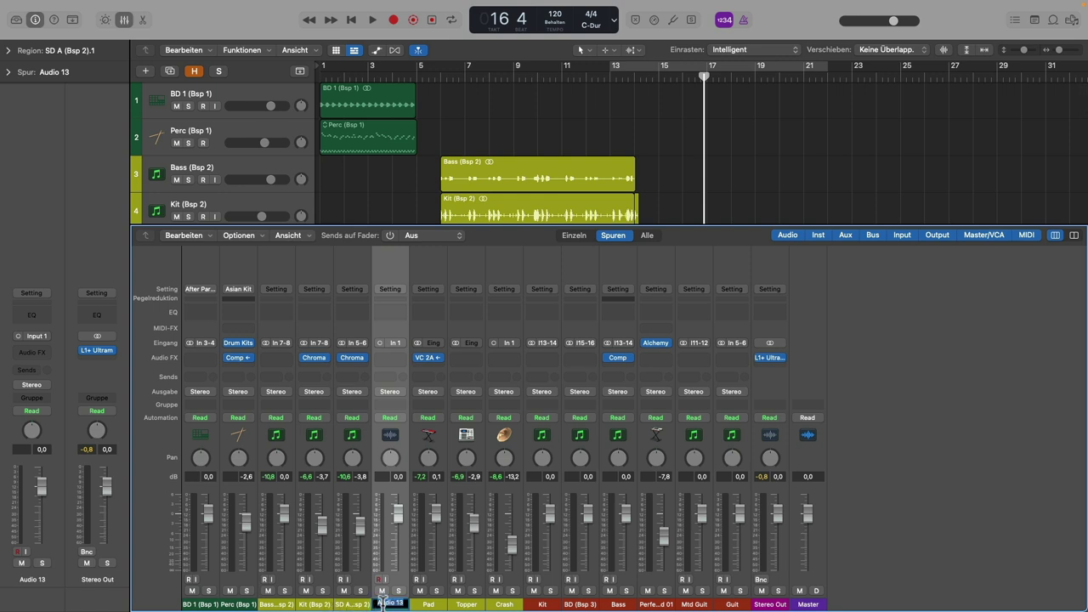
key("Return")
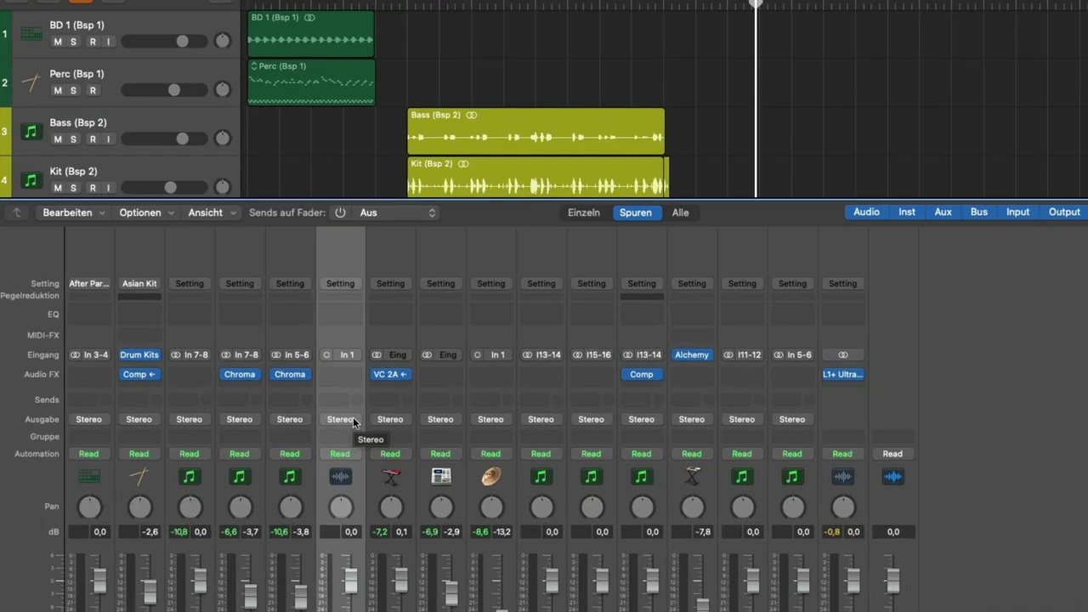
left_click(400, 394)
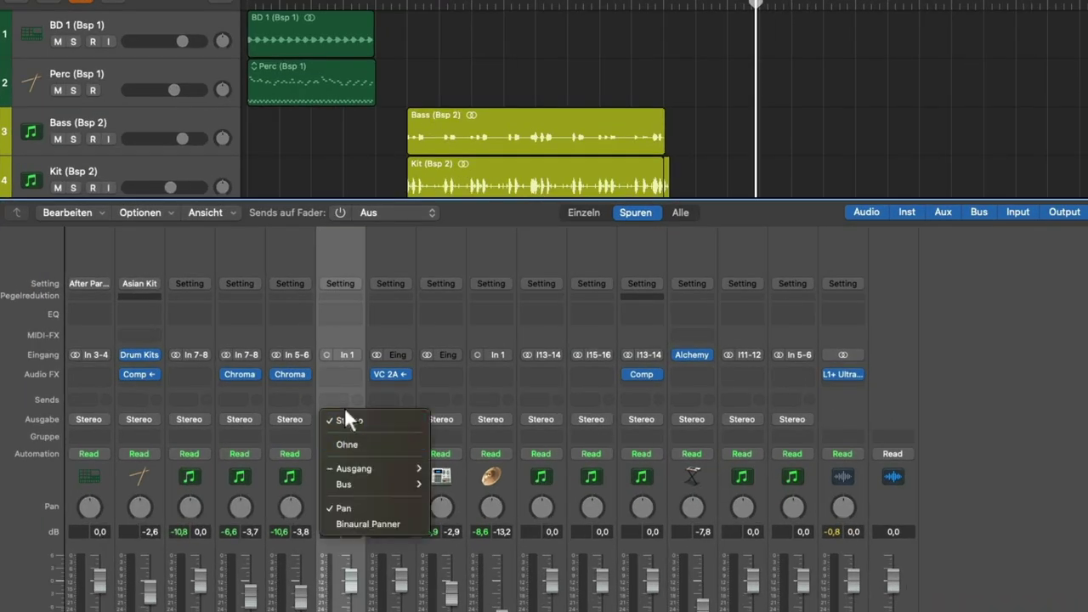
left_click(344, 408)
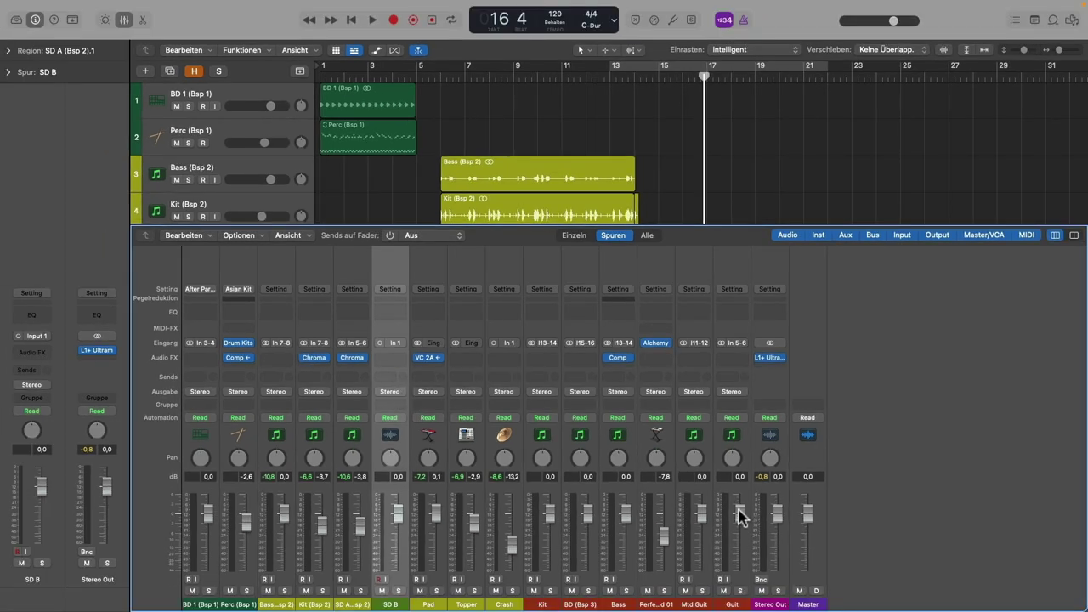
left_click(401, 394)
left_click(398, 388)
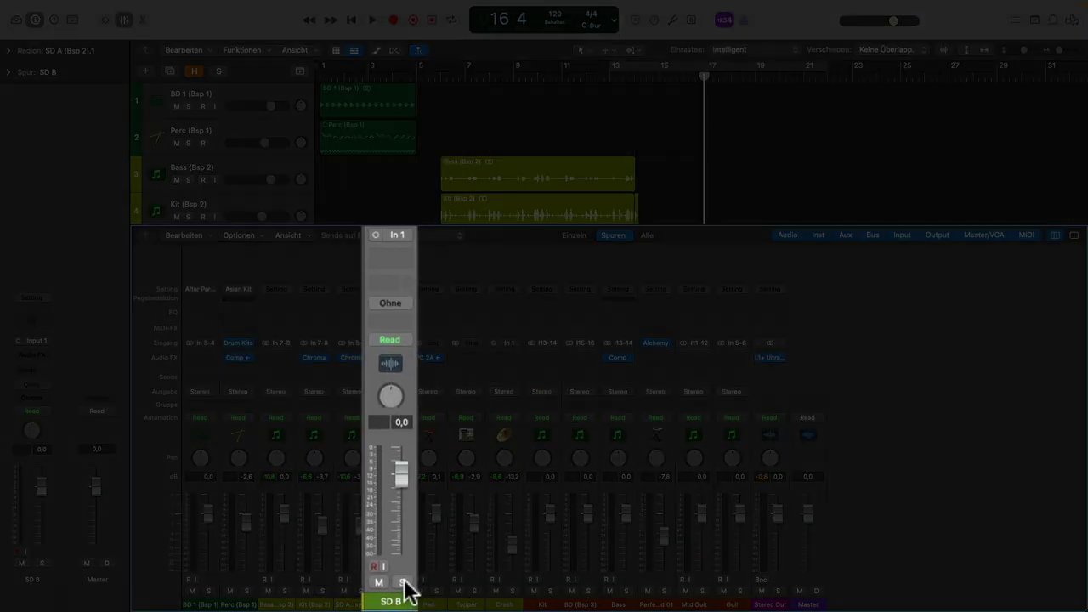
Solo SD B and play the second section in cycle mode to check its output, and close the mixer.
left_click(398, 590)
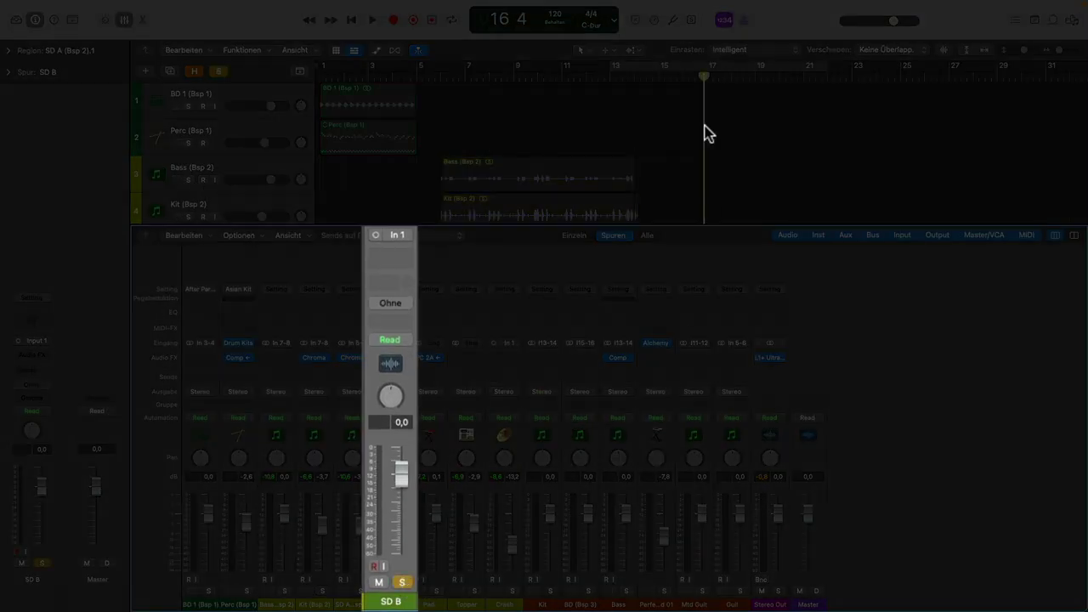
left_click(672, 67)
key("space")
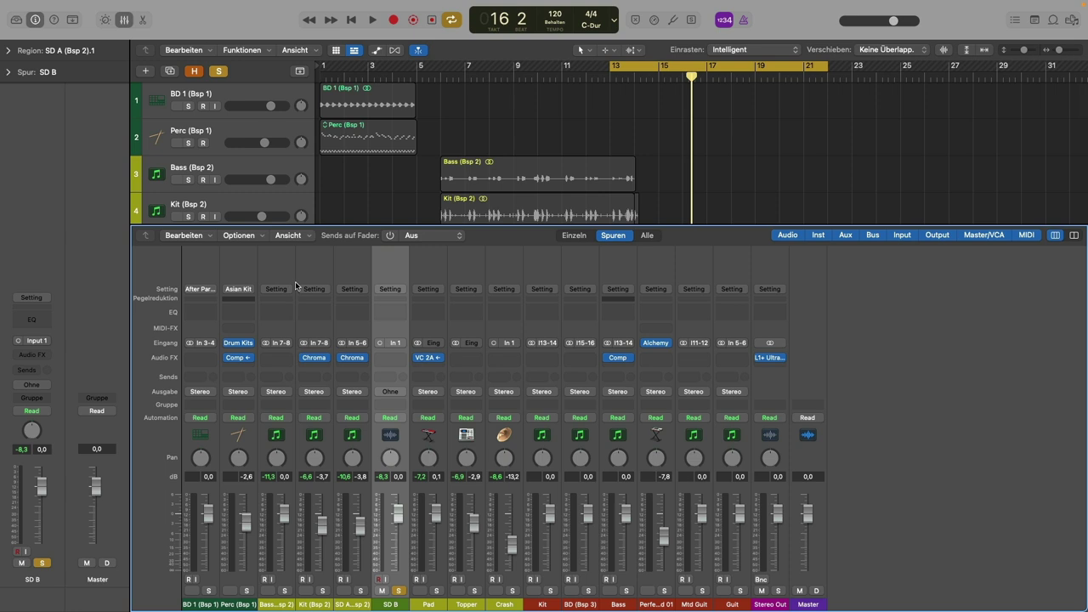
key("x")
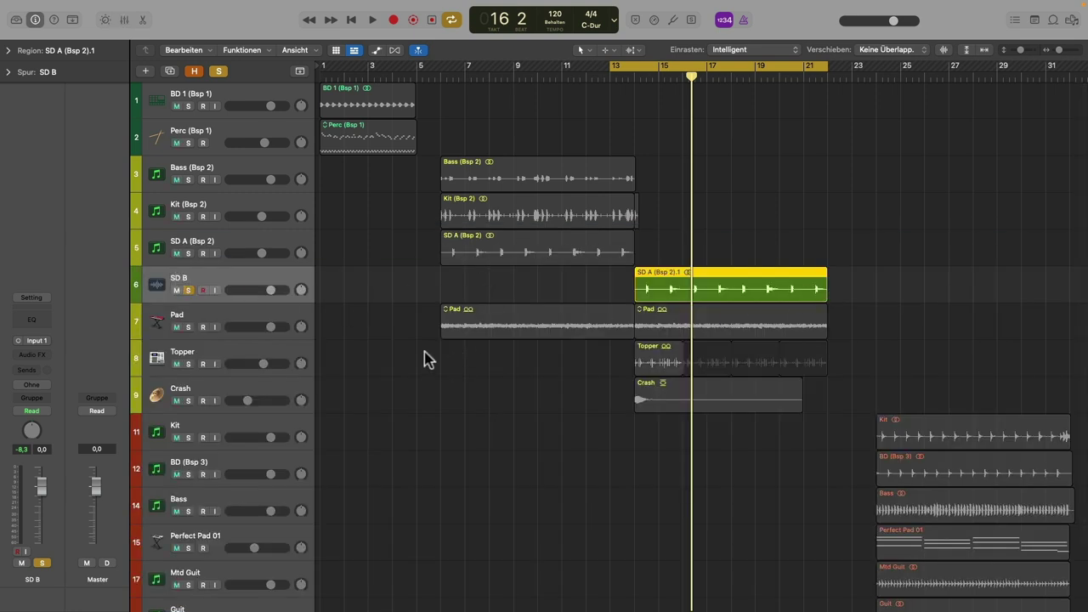
Set the side chain source of the Pad track's VC 2A compressor to SD B (Audio 13).
left_click(225, 319)
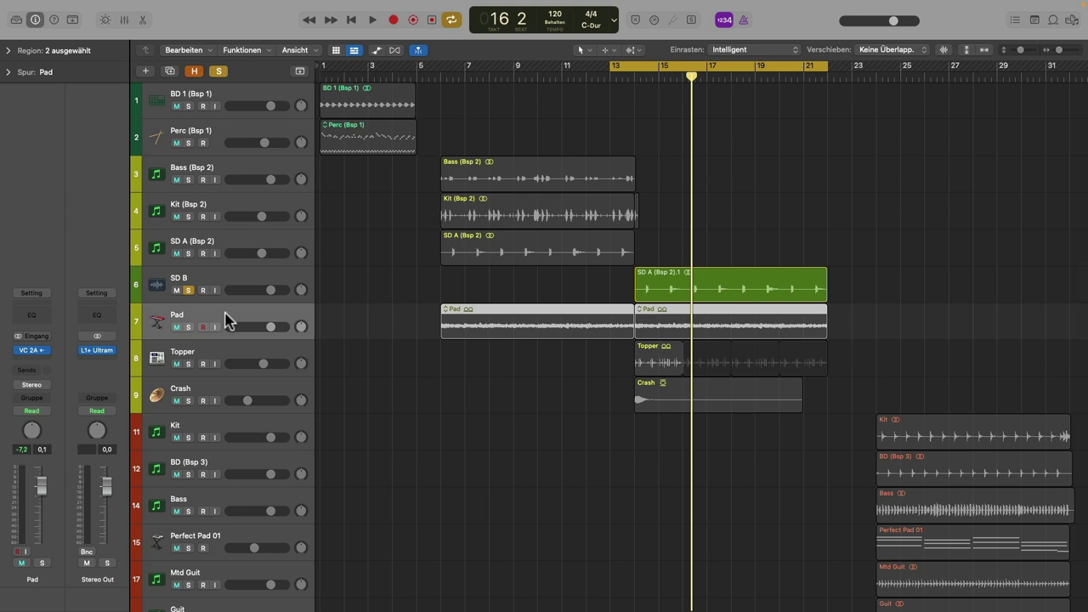
left_click(33, 350)
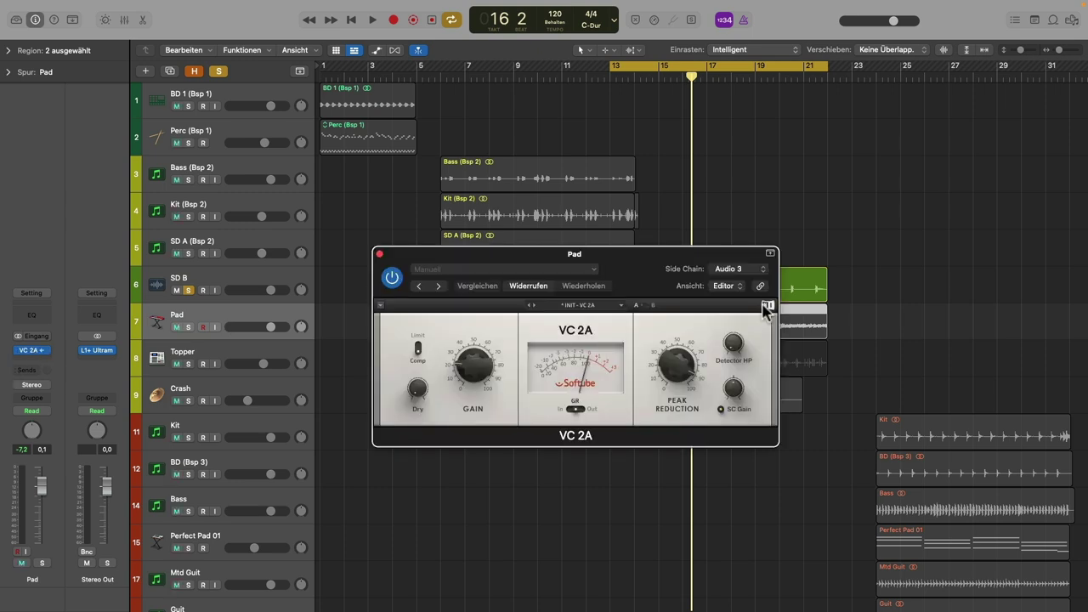
left_click(761, 268)
mouse_move(762, 291)
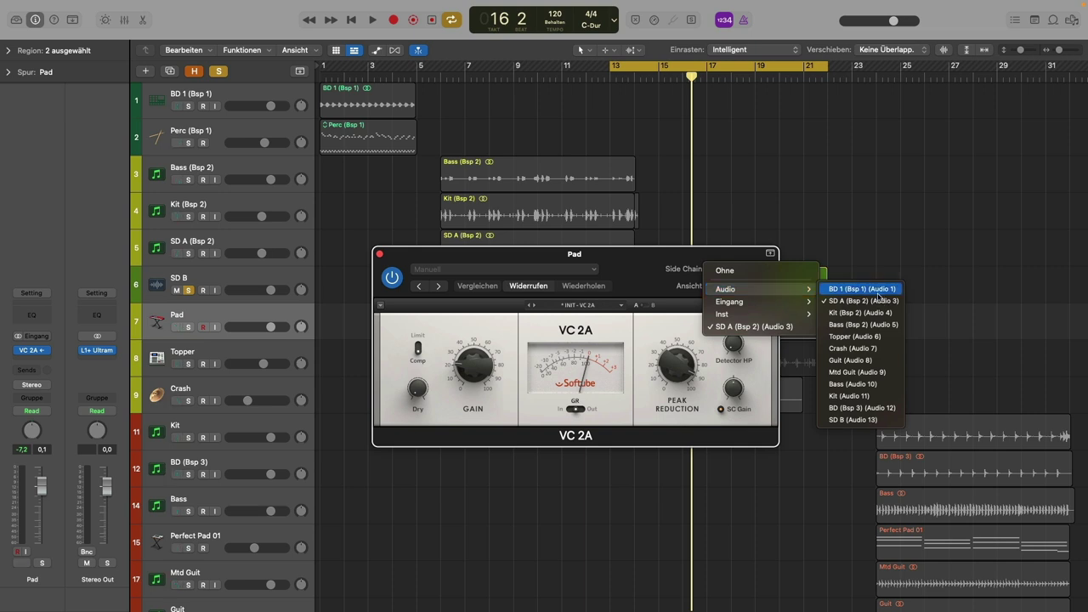
left_click(842, 420)
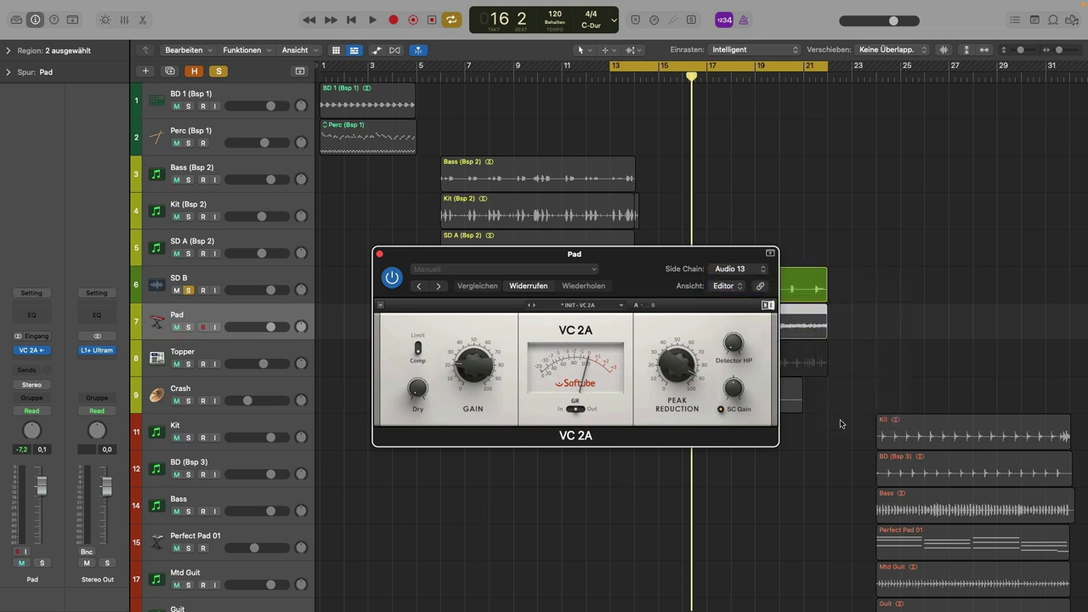
Solo the Pad track and play the second section with the VC 2A window moved clear of the regions.
left_click_drag(663, 261, 733, 362)
left_click(189, 328)
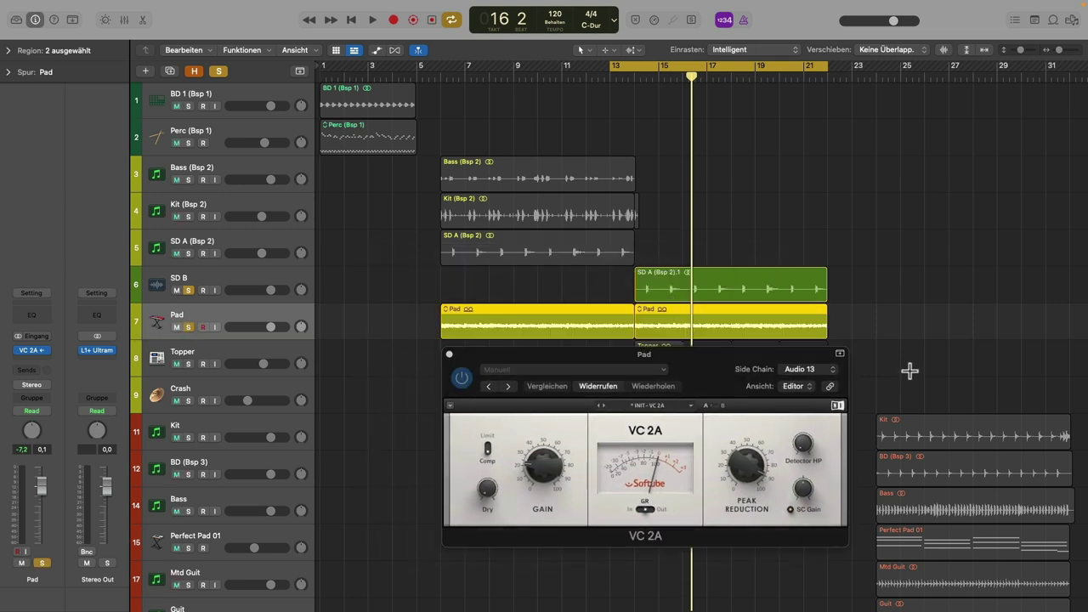
key("space")
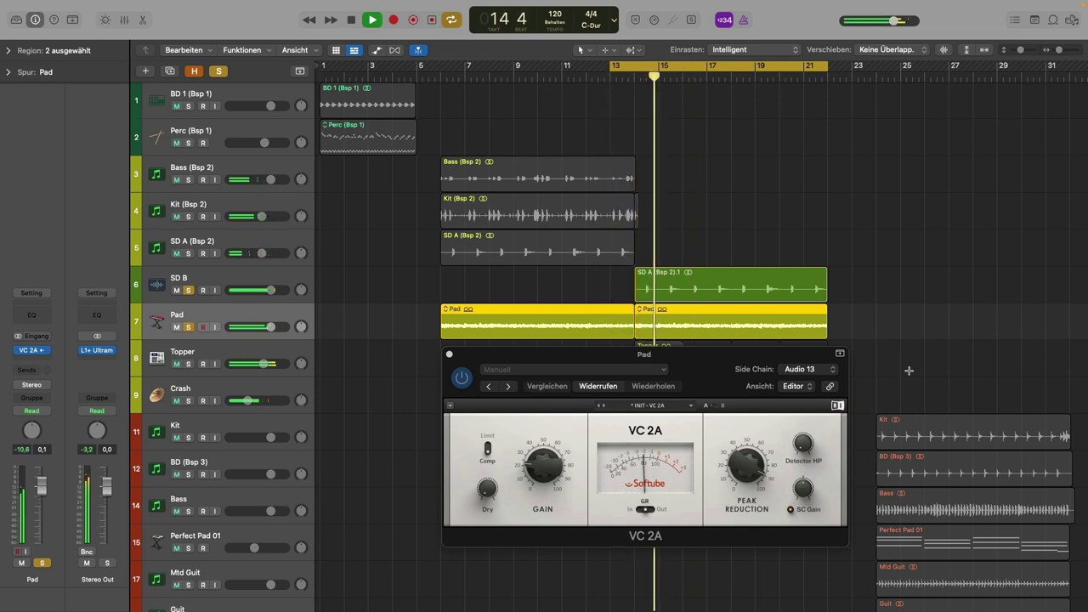
left_click_drag(702, 364, 687, 435)
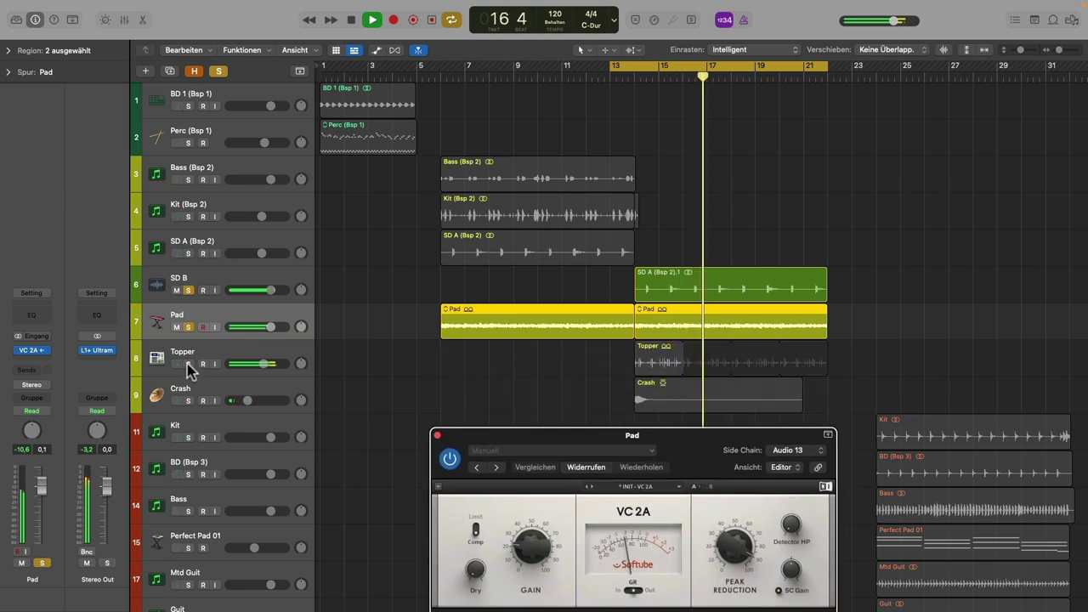
Add Topper and Crash to the soloed tracks, listen to the ducked Pad, and stop playback and close the VC 2A.
left_click_drag(188, 363, 188, 401)
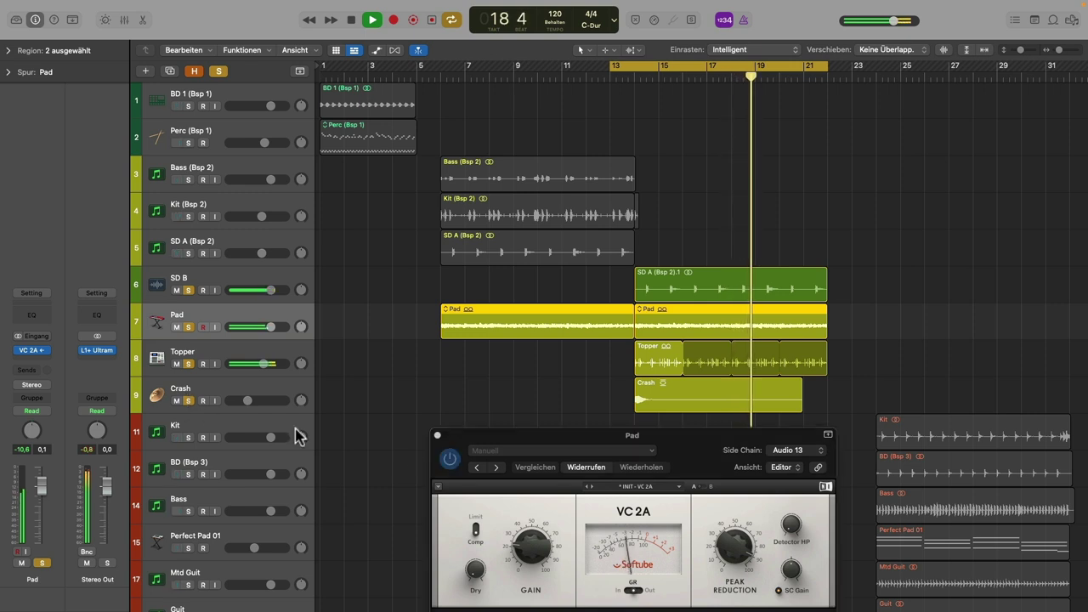
left_click_drag(740, 436, 812, 397)
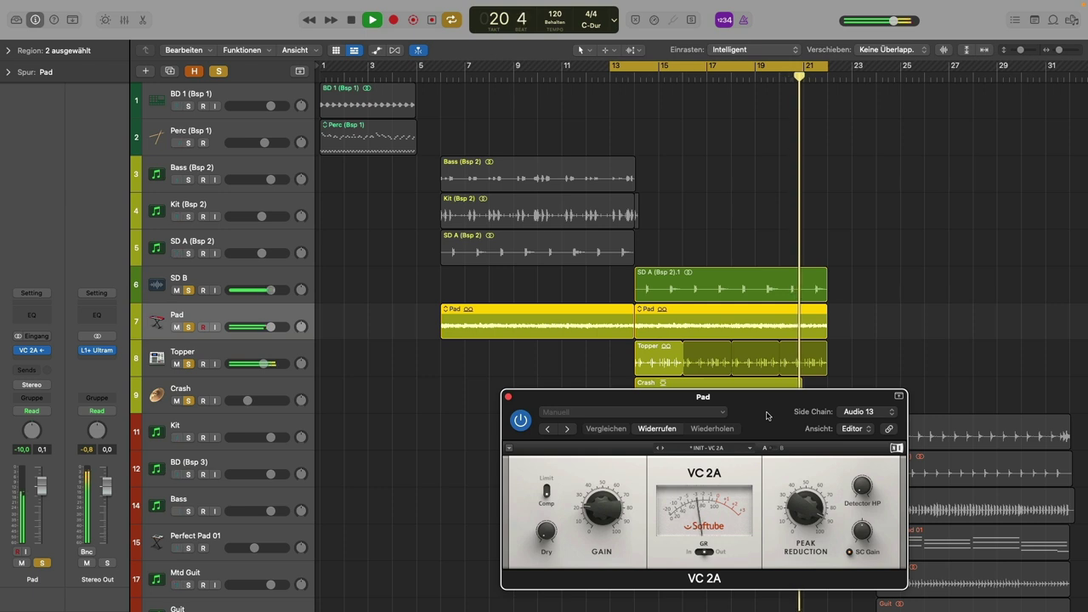
key("space")
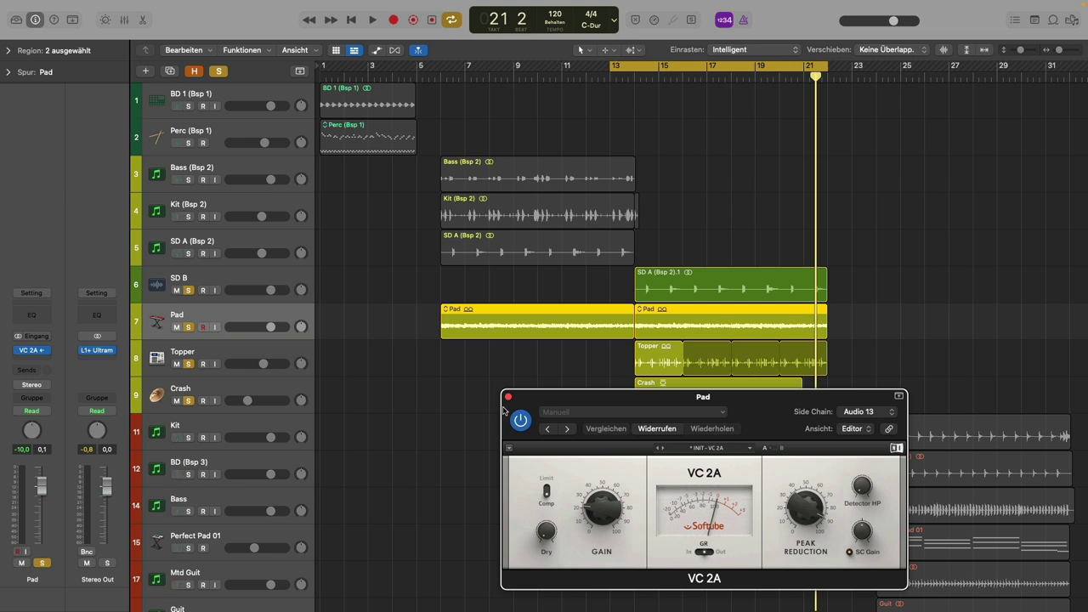
left_click(508, 398)
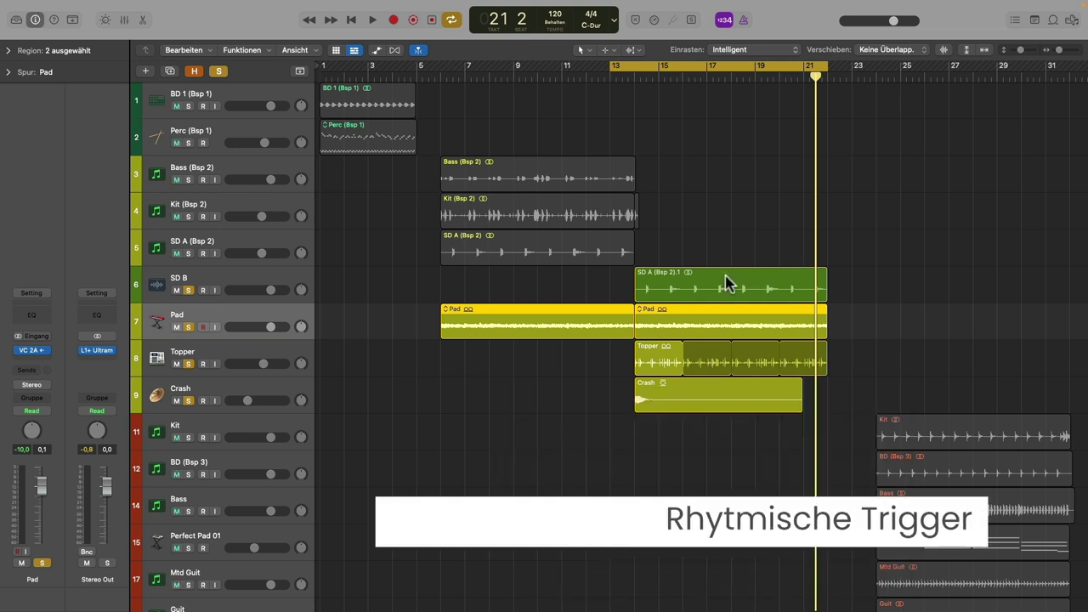
Select the Topper track and remove solo from Pad, SD B and Crash so that only Topper is soloed.
left_click(209, 358)
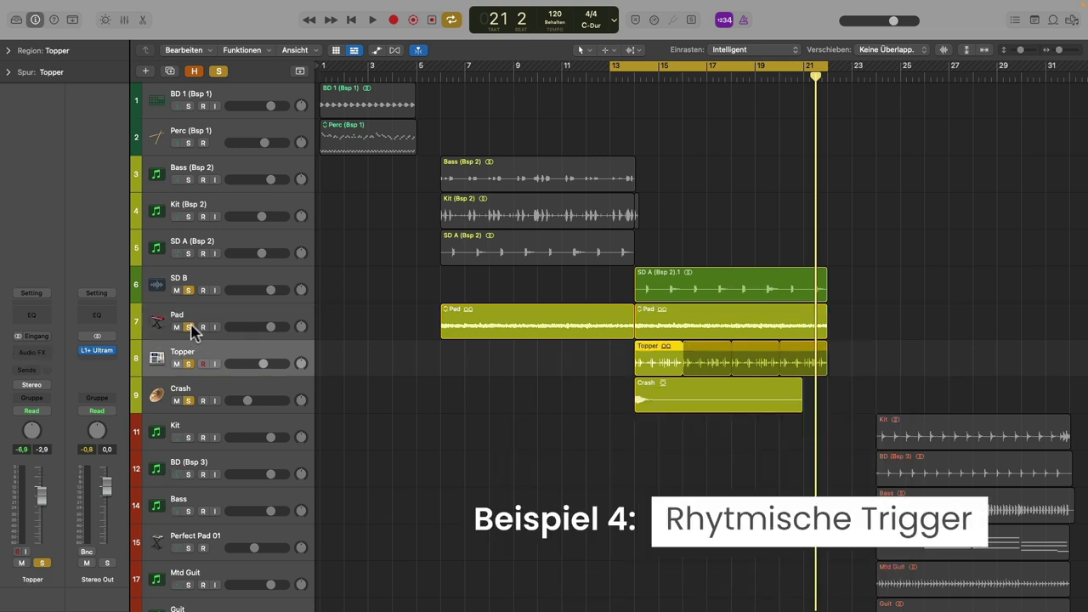
left_click(188, 327)
left_click(188, 289)
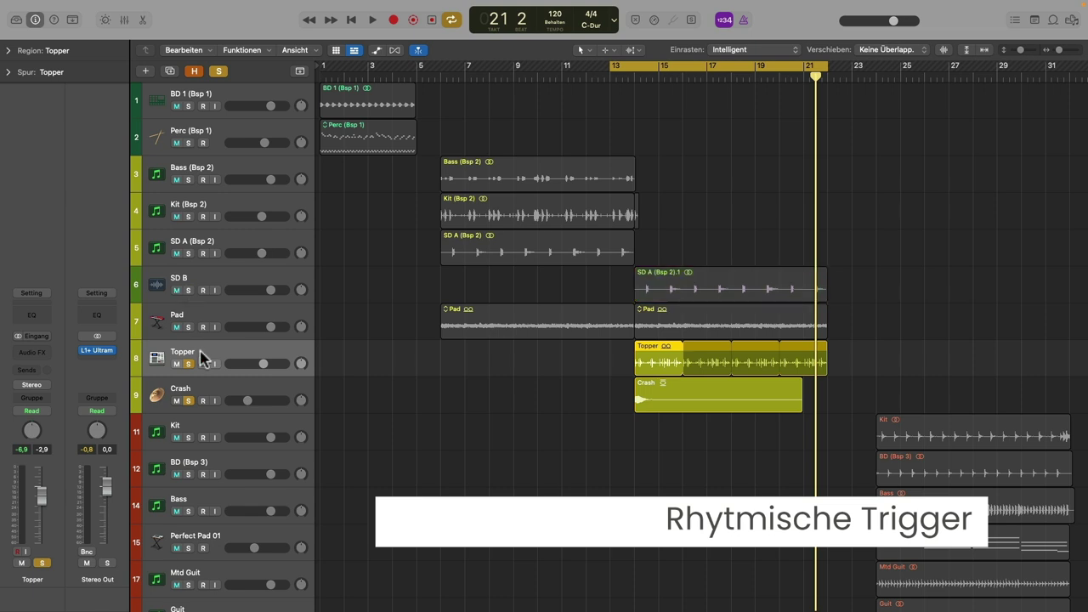
left_click(188, 400)
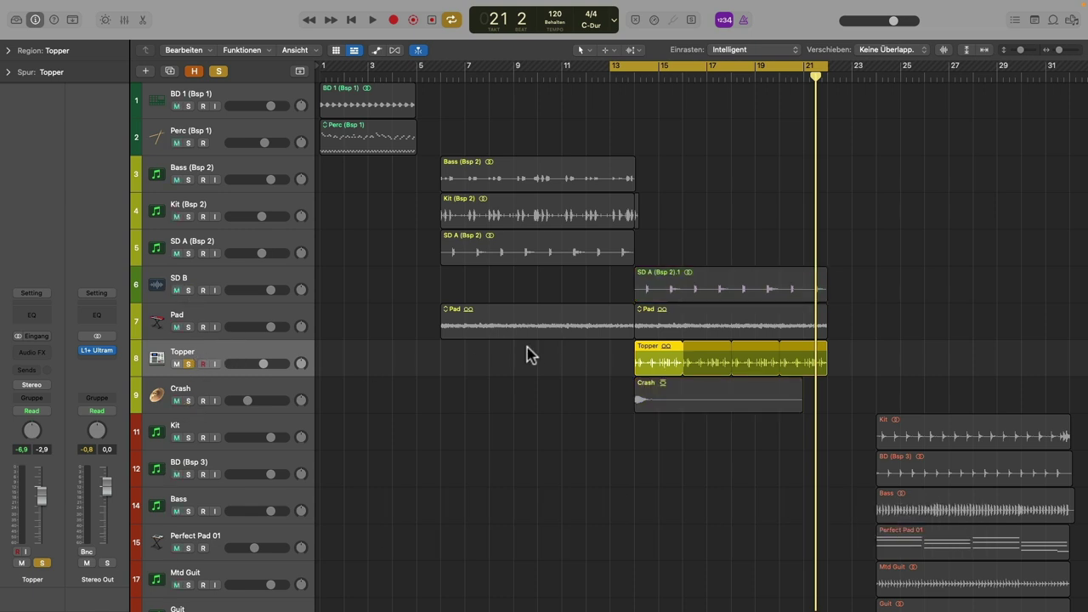
Solo the Pad track alongside Topper and set its VC 2A side chain source to Topper (Audio 6).
left_click(189, 328)
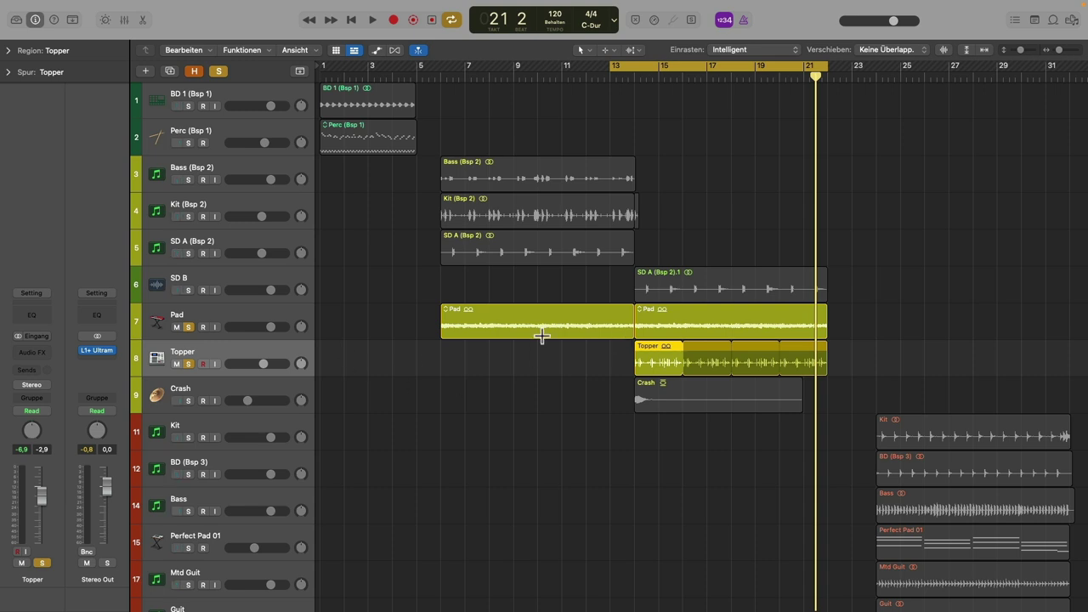
left_click(255, 315)
left_click(30, 351)
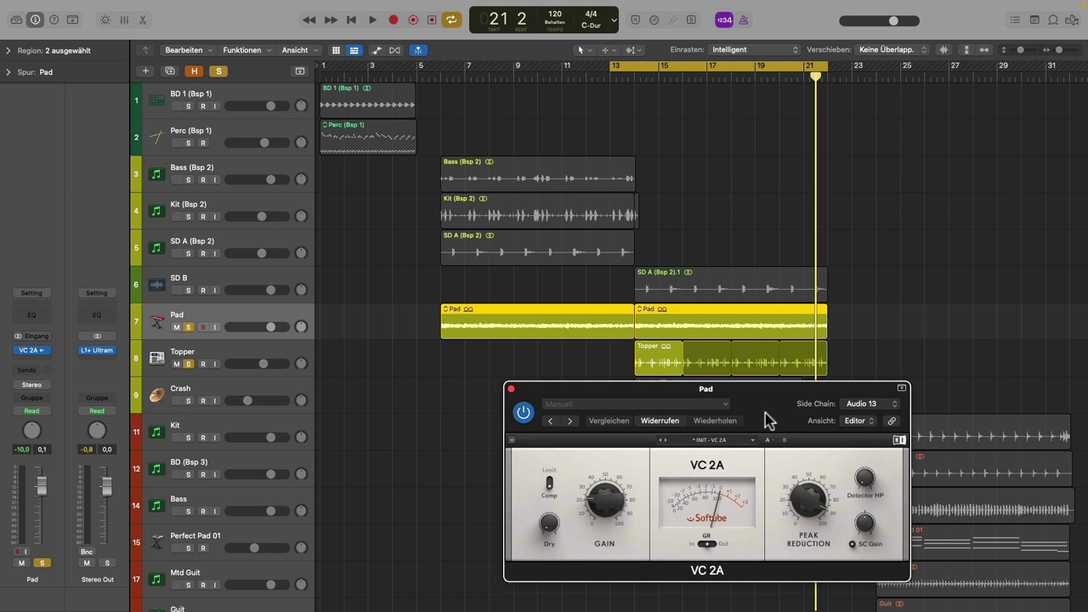
left_click_drag(774, 391, 386, 199)
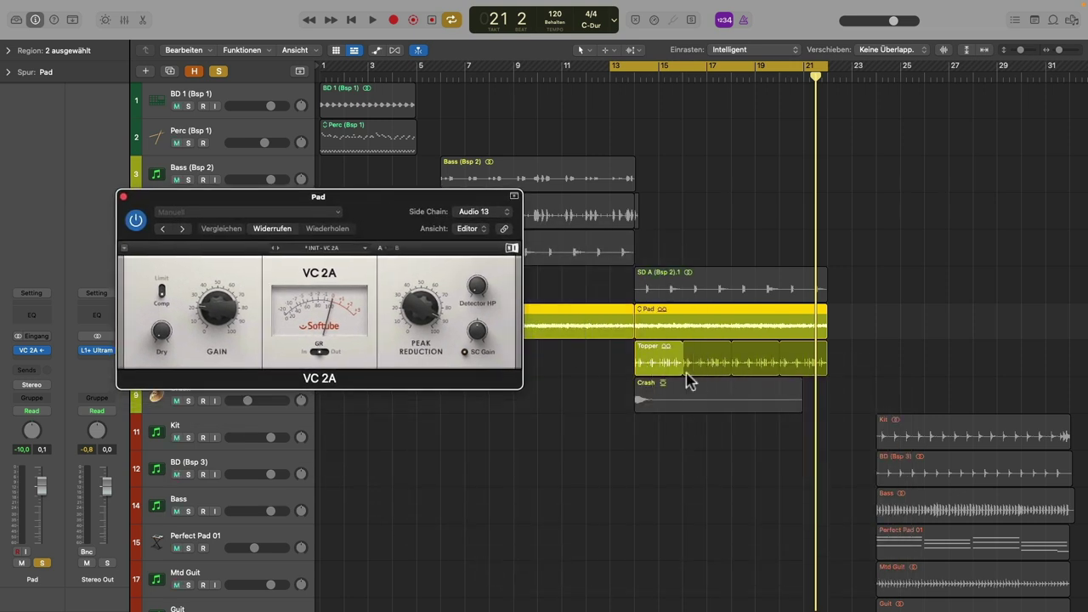
left_click(500, 213)
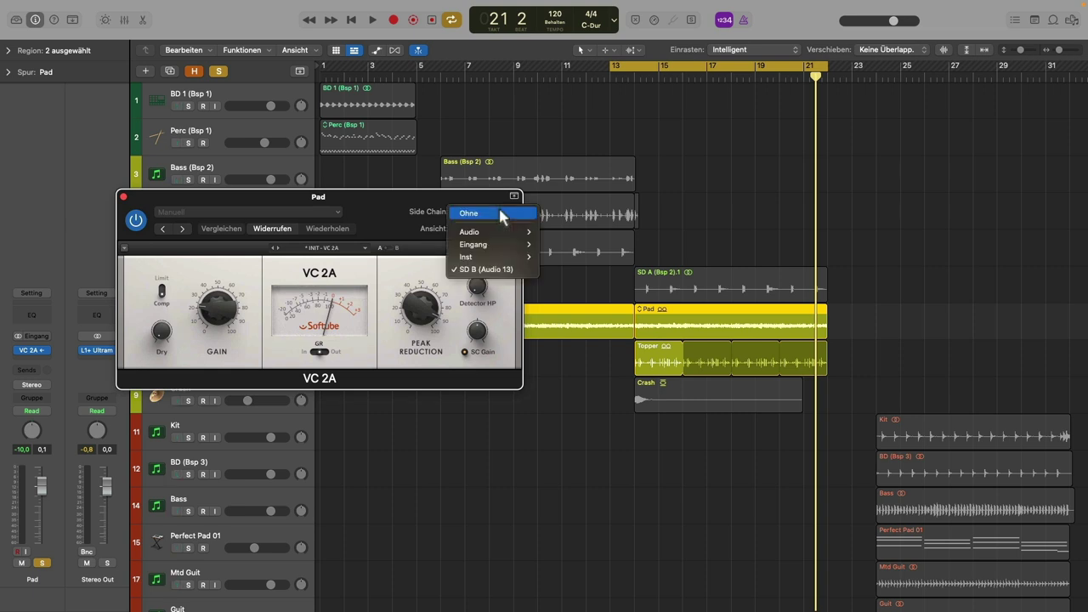
mouse_move(498, 234)
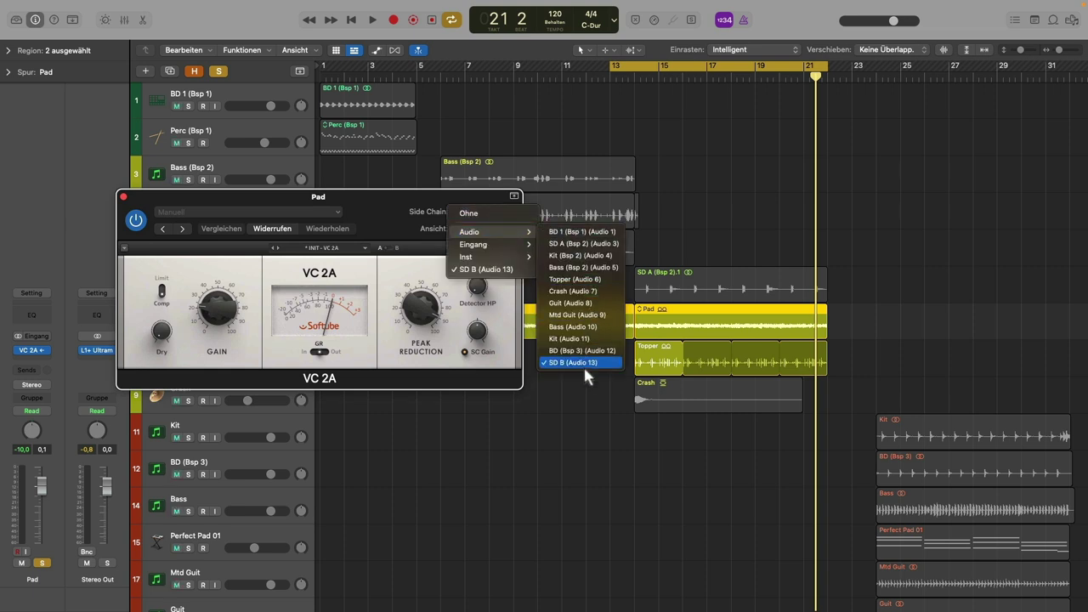
left_click(575, 280)
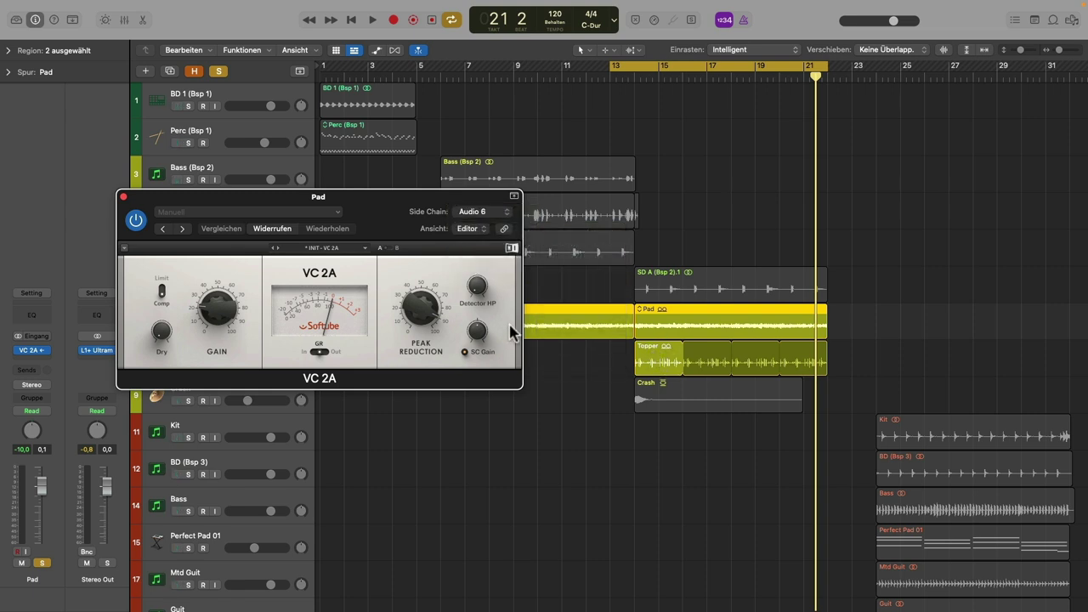
Play the ducked Pad and adjust the VC 2A's Peak Reduction, with its window moved below the Pad regions.
key("space")
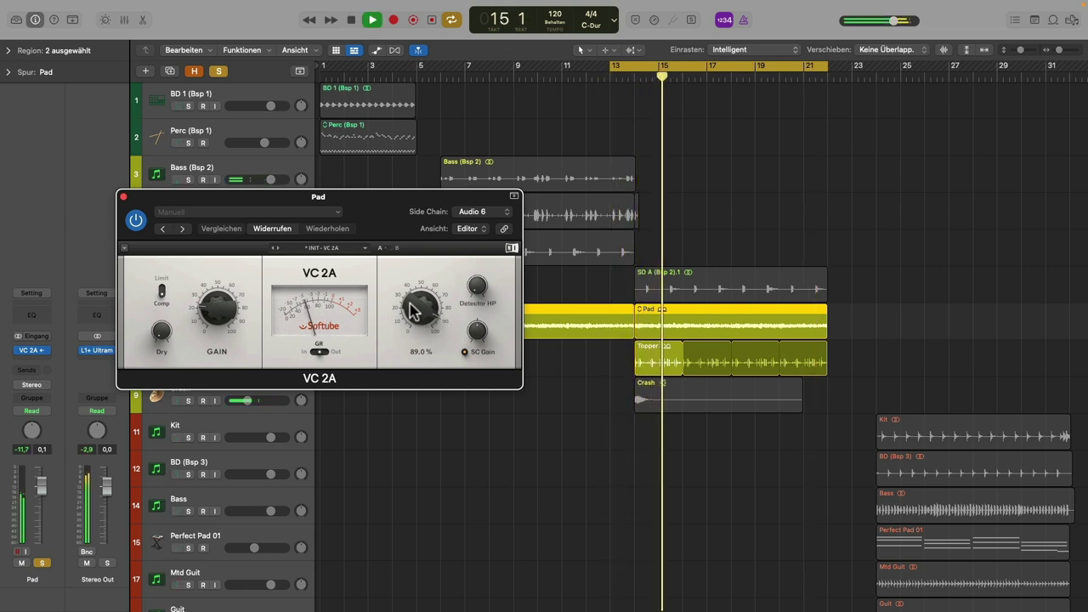
left_click_drag(321, 209, 540, 346)
left_click_drag(640, 464, 639, 452)
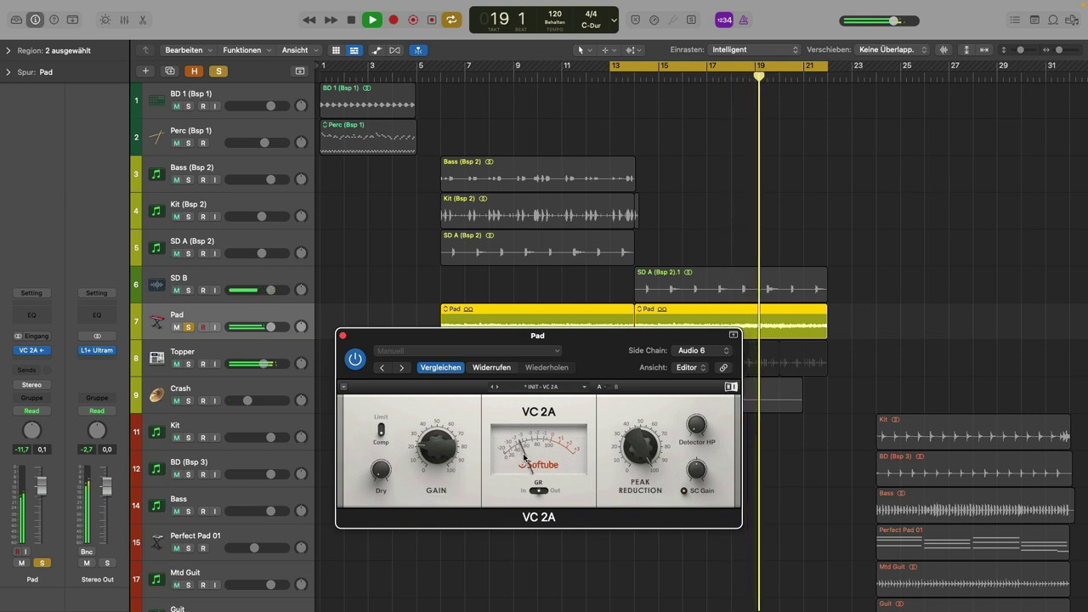
Solo Topper and Crash alongside the Pad, listen to the Topper-triggered ducking, and stop playback.
left_click(188, 364)
left_click(189, 400)
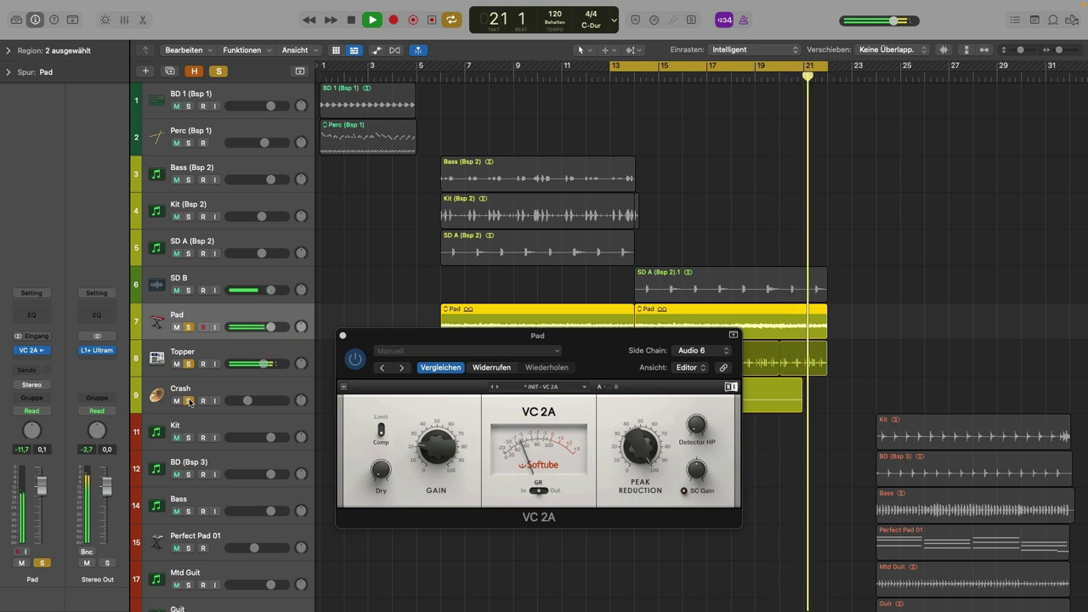
key("space")
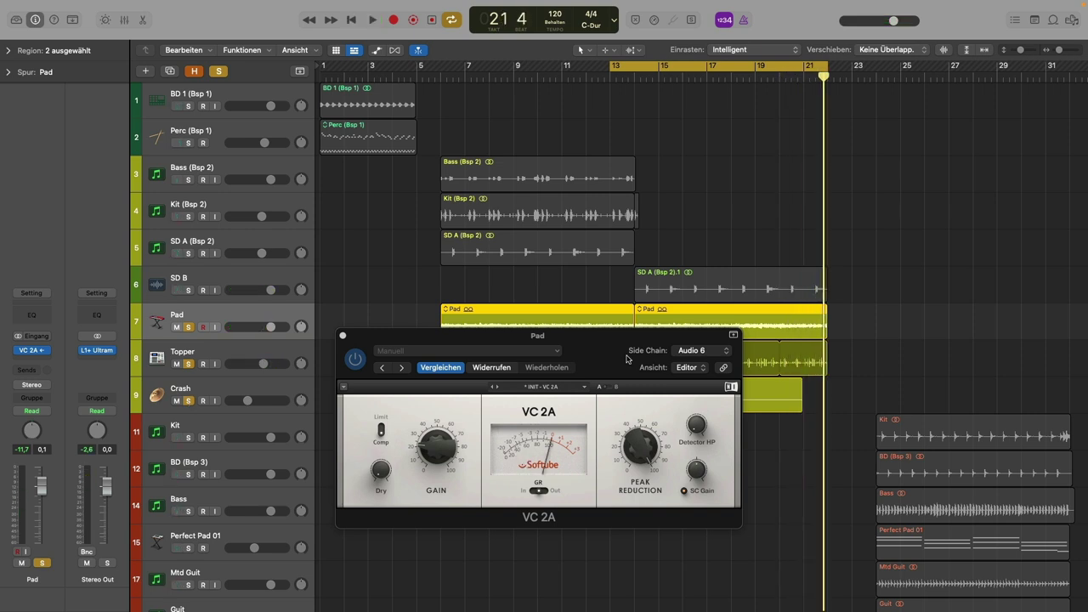
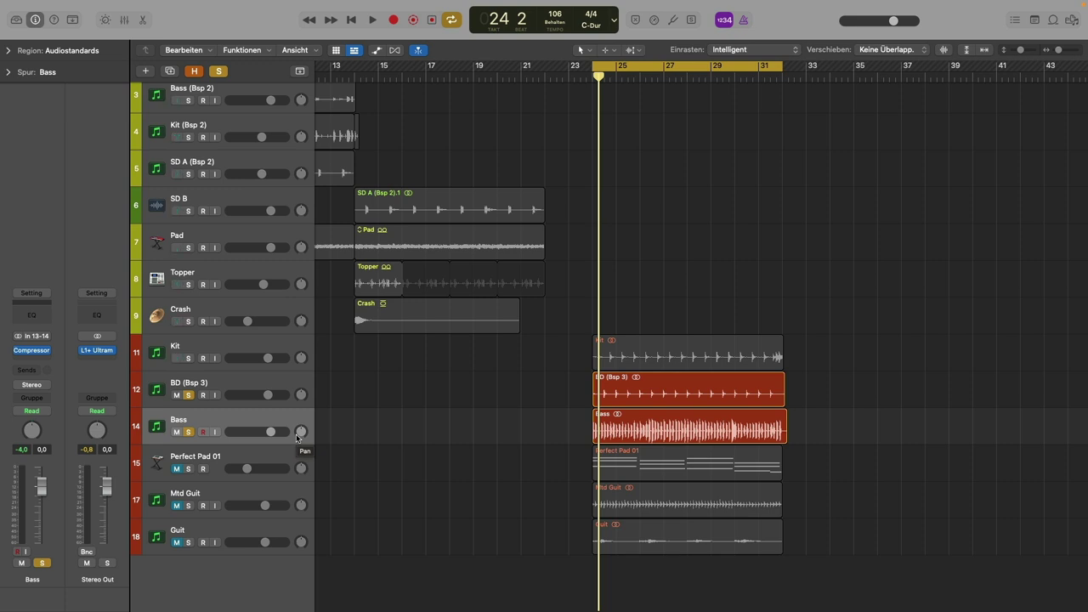
Listen to the soloed BD (Bsp 3) and Bass together, stop playback, and select the Bass track.
key("space")
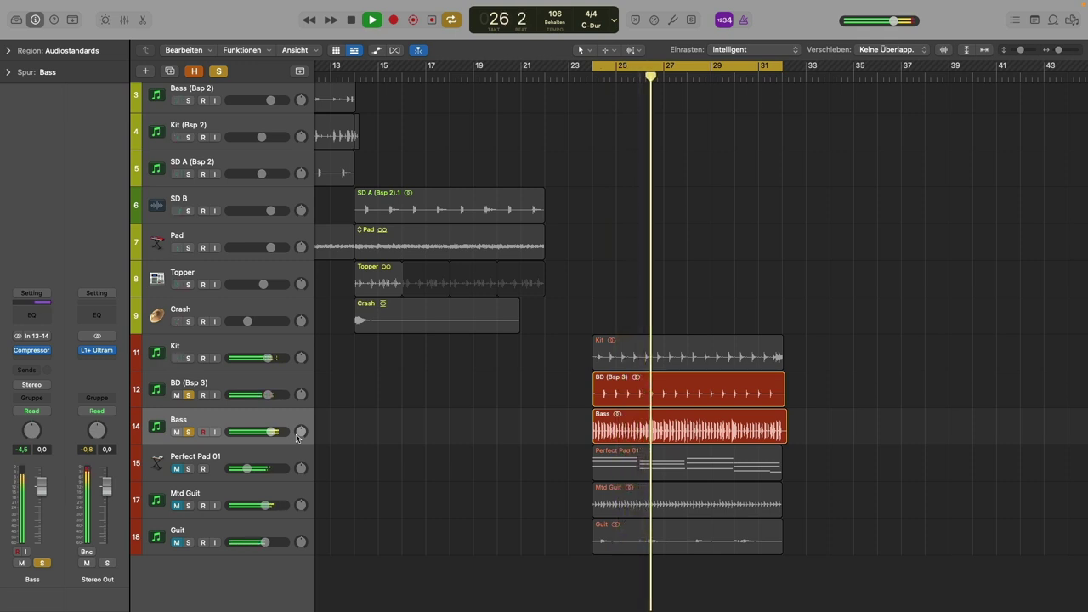
key("space")
left_click(201, 423)
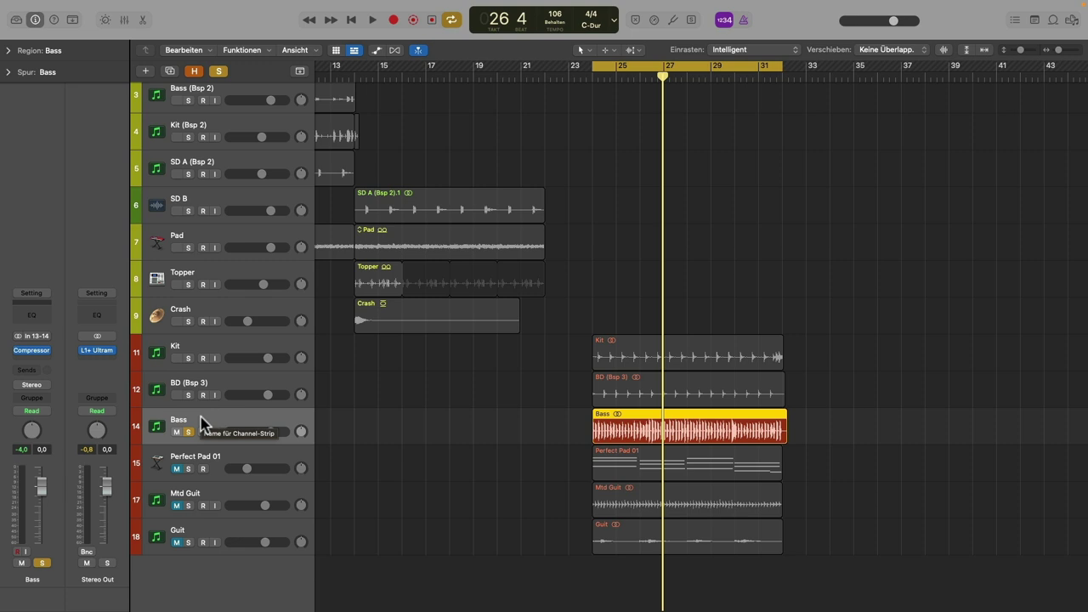
Open the Bass track's Compressor and set its side chain source to BD (Bsp 3) (Audio 12).
left_click(33, 351)
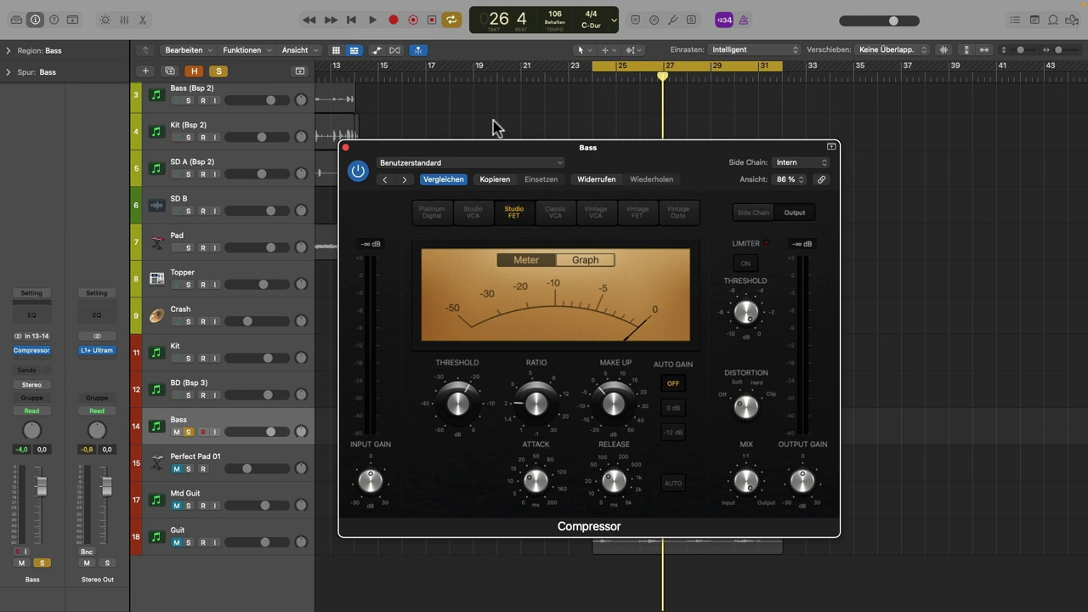
left_click(815, 163)
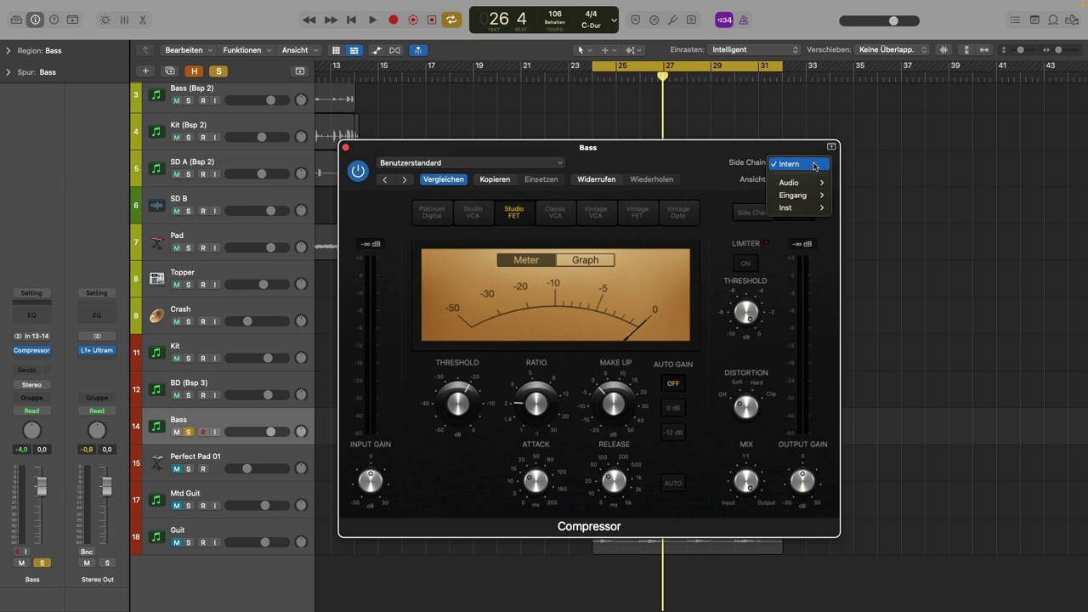
mouse_move(807, 182)
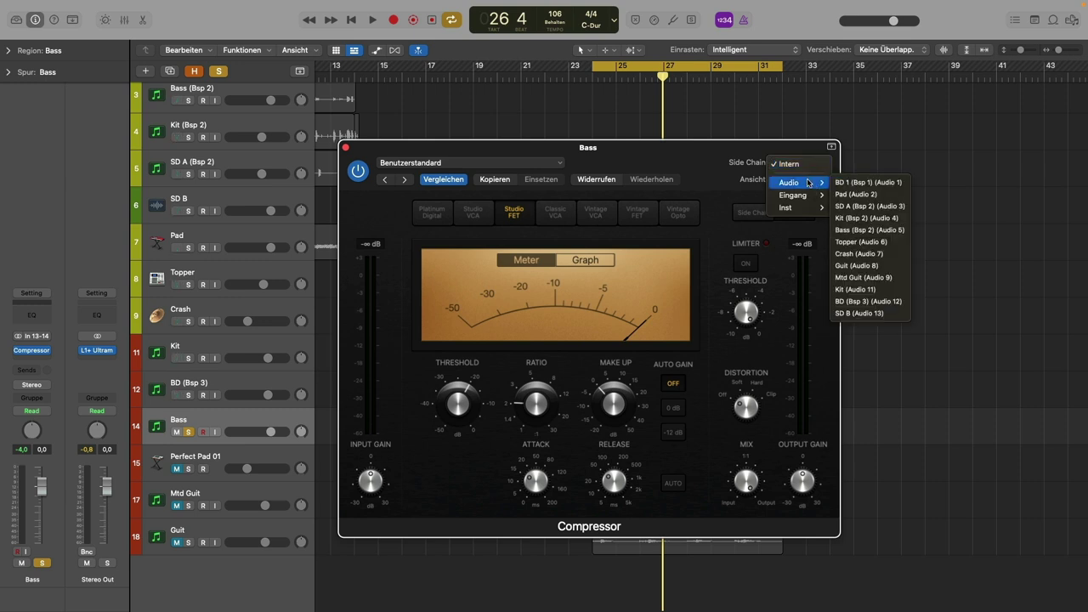
left_click(866, 301)
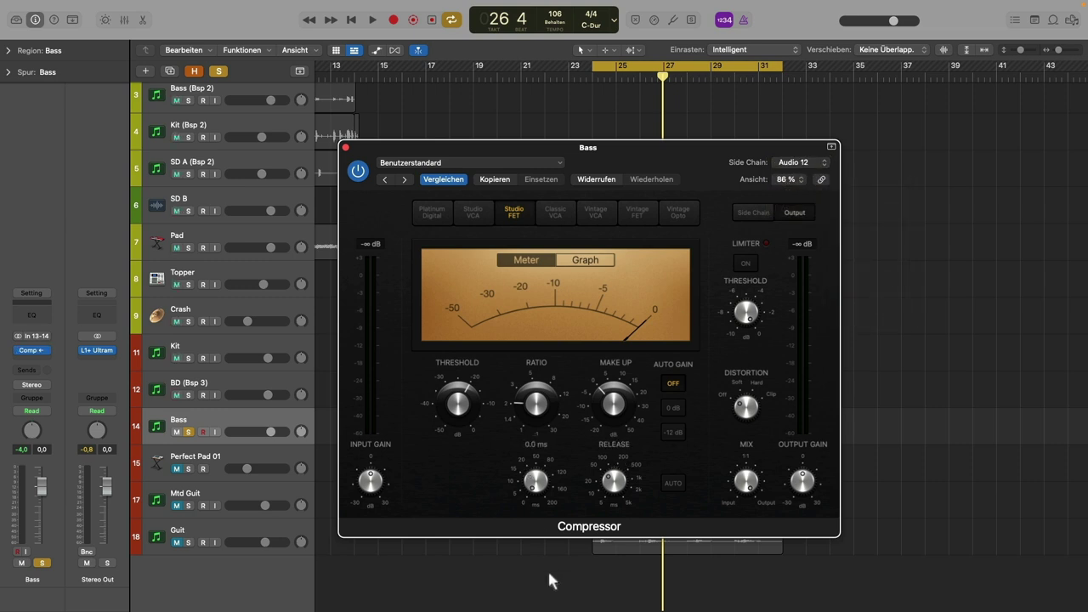
Play the soloed bass drum and Bass, switch the Compressor display to Graph, and stop playback.
mouse_move(623, 607)
mouse_move(466, 421)
key("space")
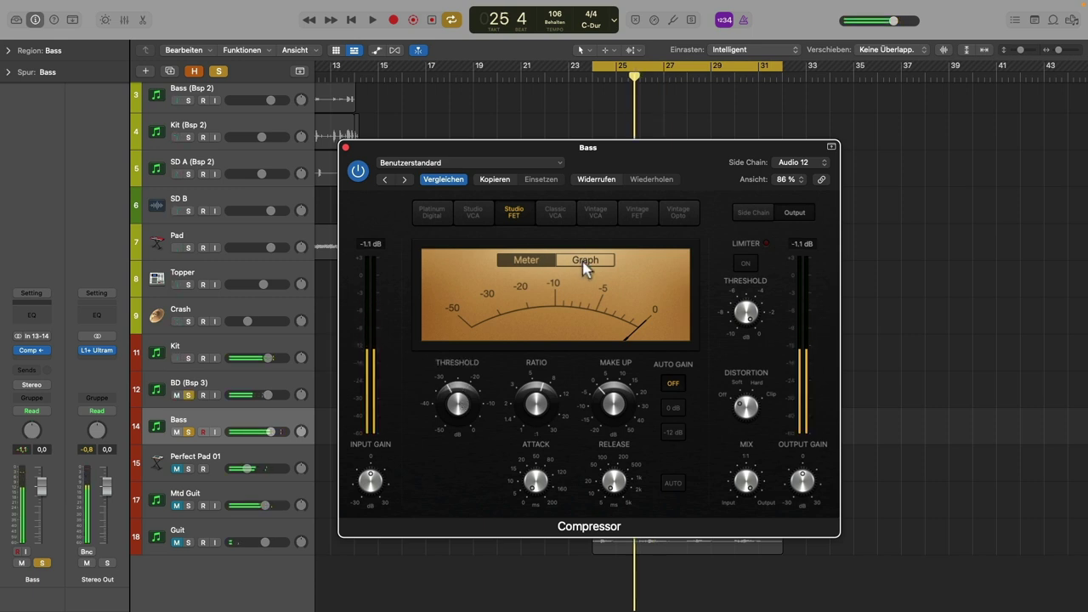
left_click(585, 260)
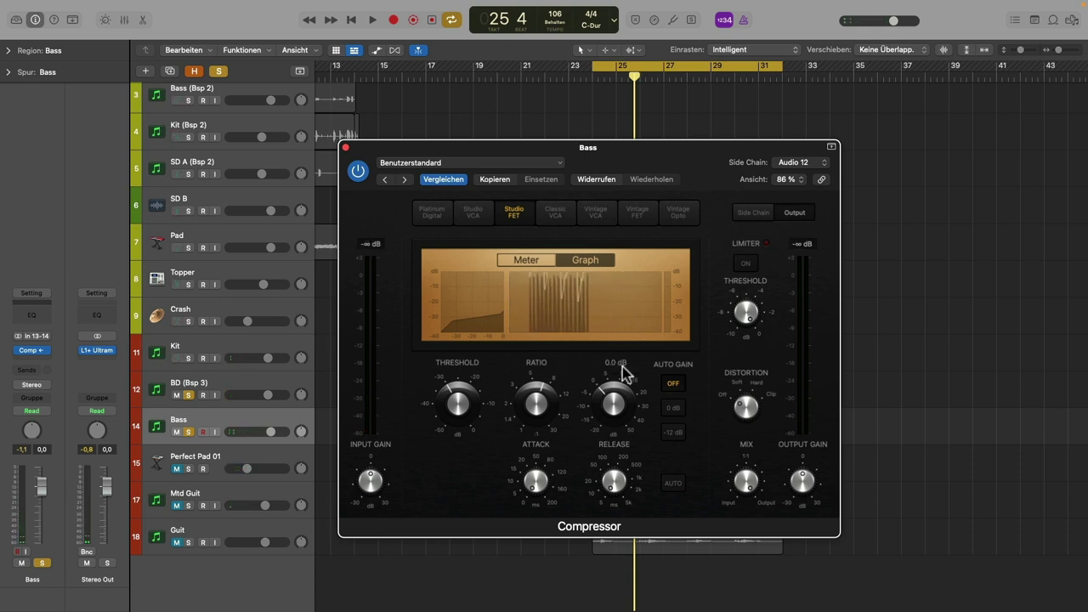
key("space")
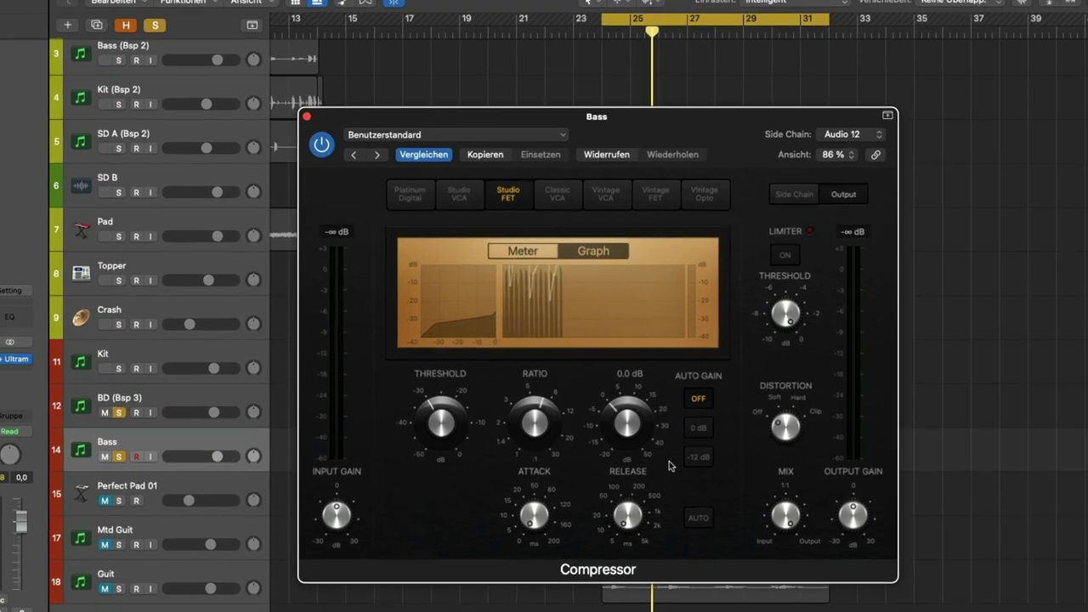
During playback, set the Bass Compressor's threshold to -44 dB, attack to 11 ms and release to 110 ms.
key("space")
left_click_drag(438, 423, 432, 457)
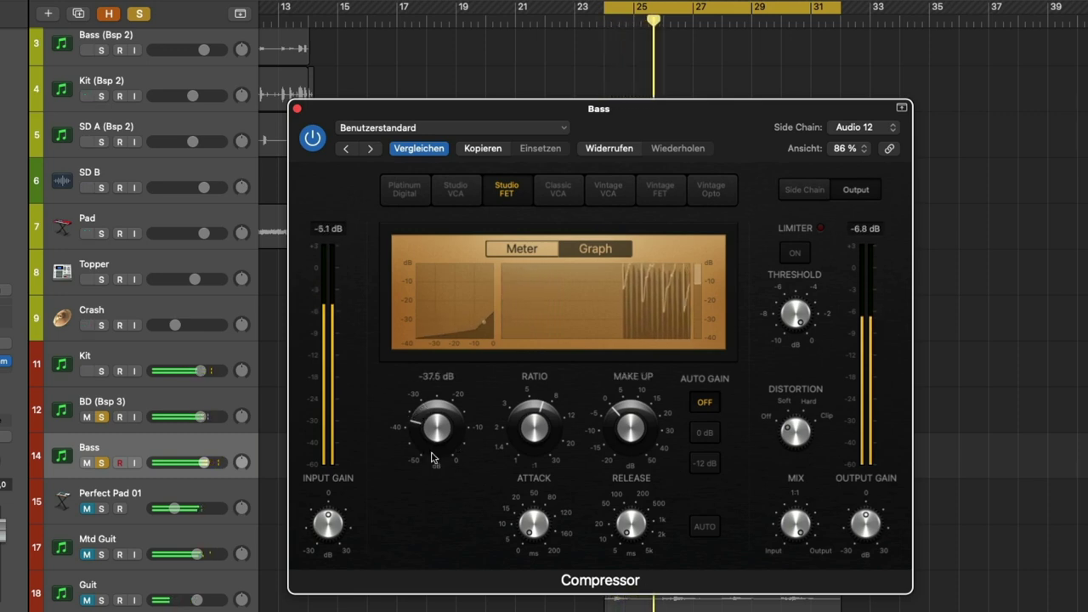
left_click_drag(532, 531, 522, 504)
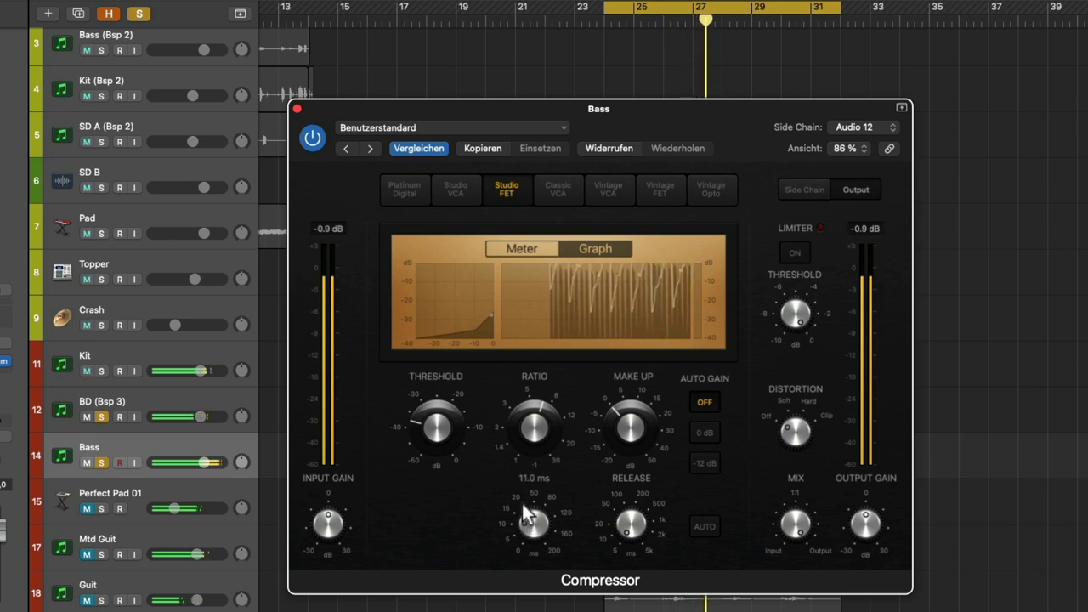
left_click_drag(636, 525, 596, 472)
left_click_drag(437, 426, 440, 449)
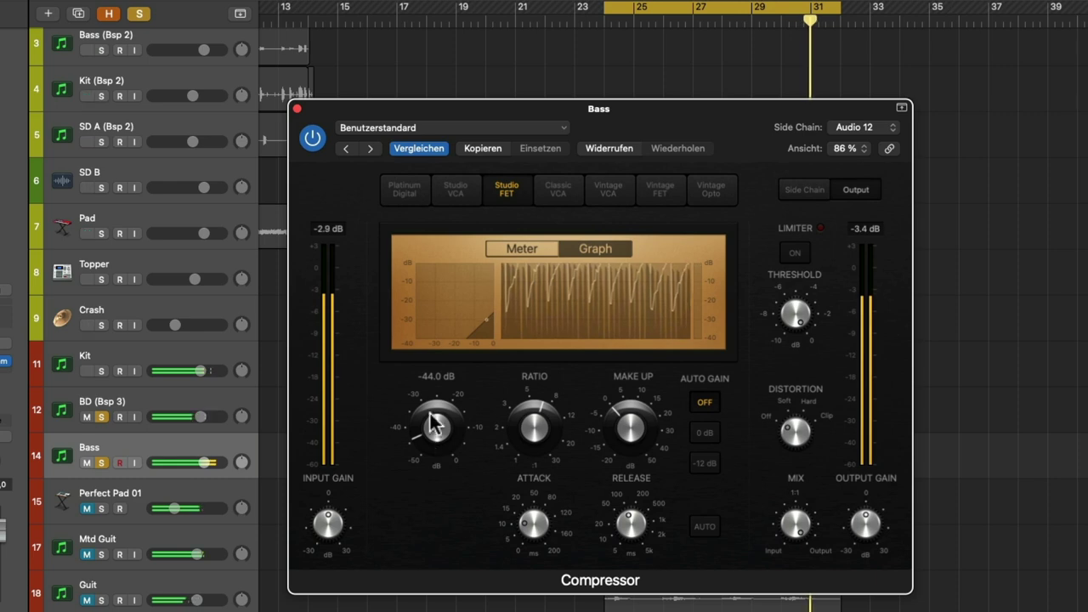
Compare the Bass with the Compressor bypassed and active, and set the threshold to -36.5 dB.
left_click(313, 139)
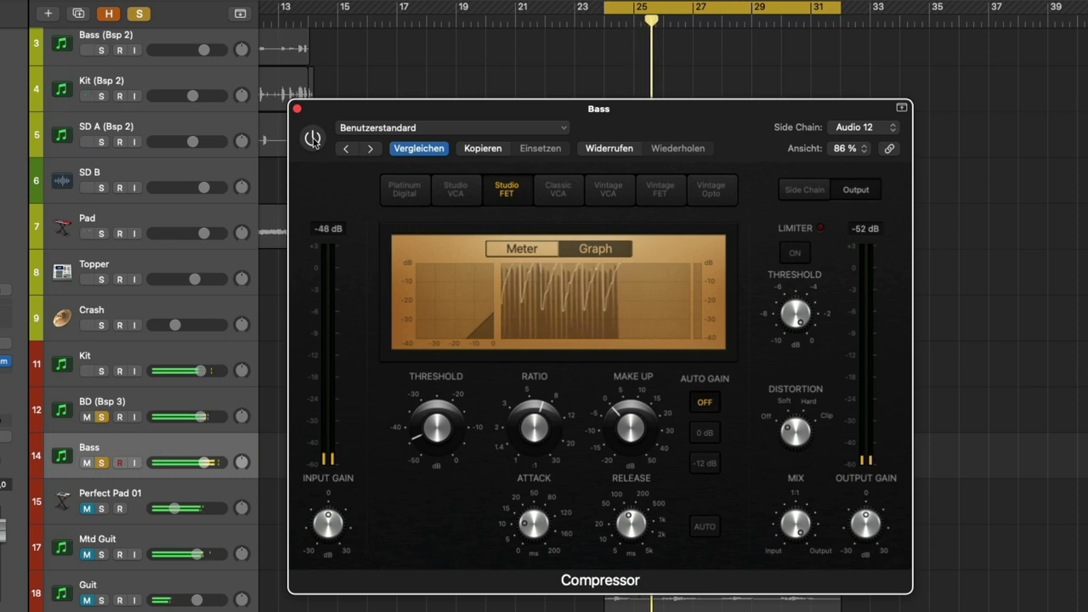
left_click(314, 138)
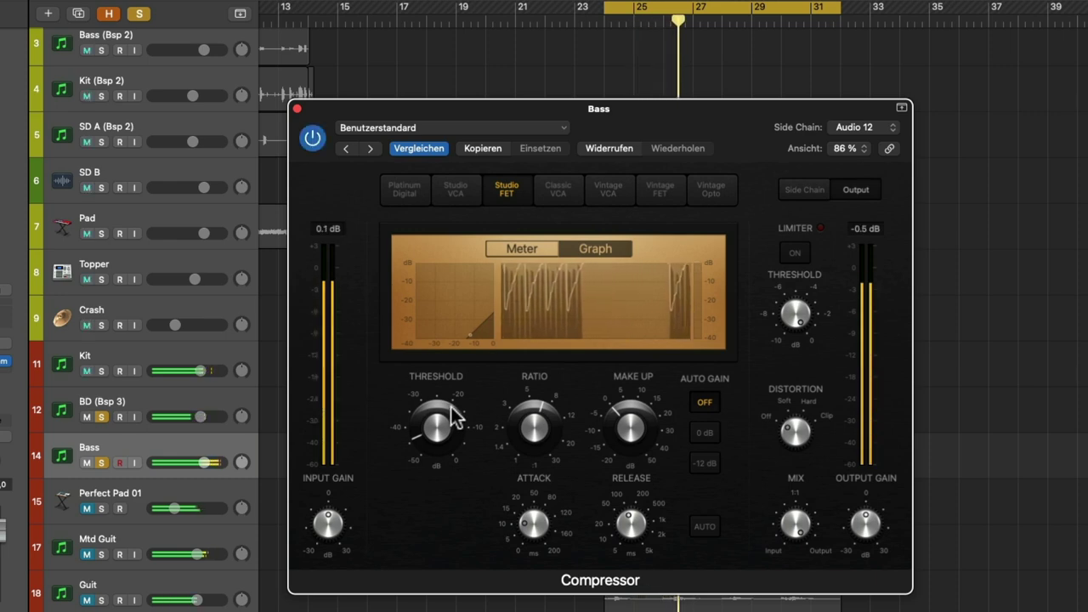
left_click_drag(439, 430, 433, 420)
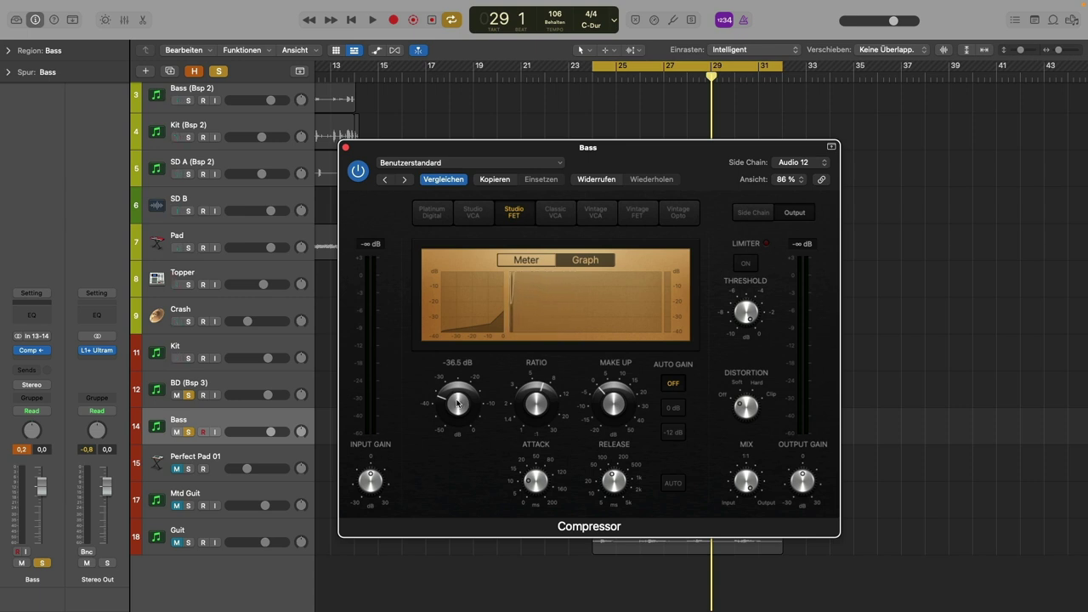
Take the project window out of full-size view and switch to the Calculisy calculator beside it.
mouse_move(616, 485)
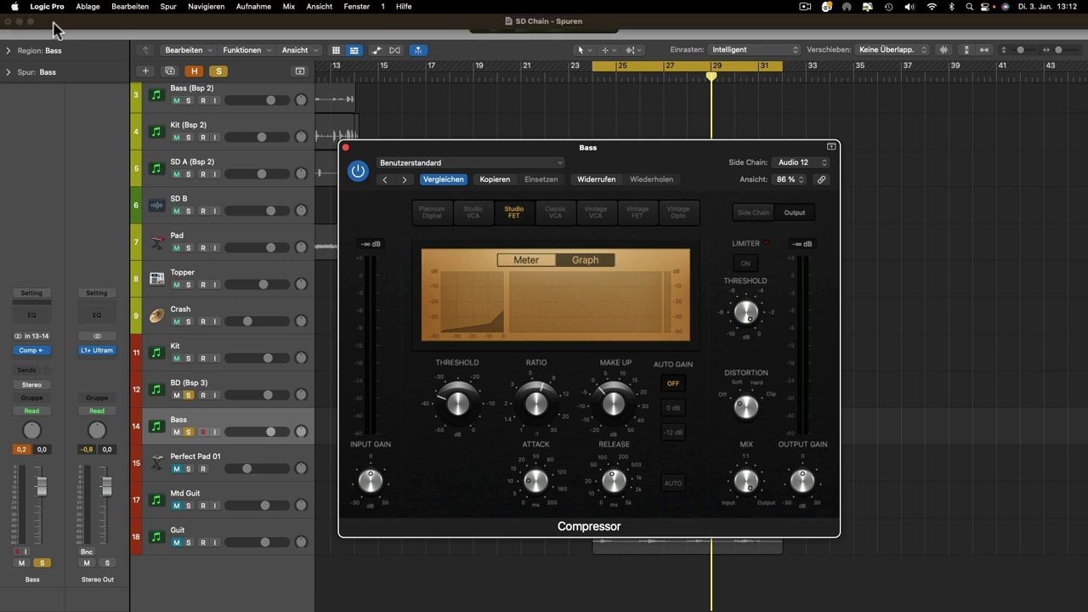
left_click(35, 23)
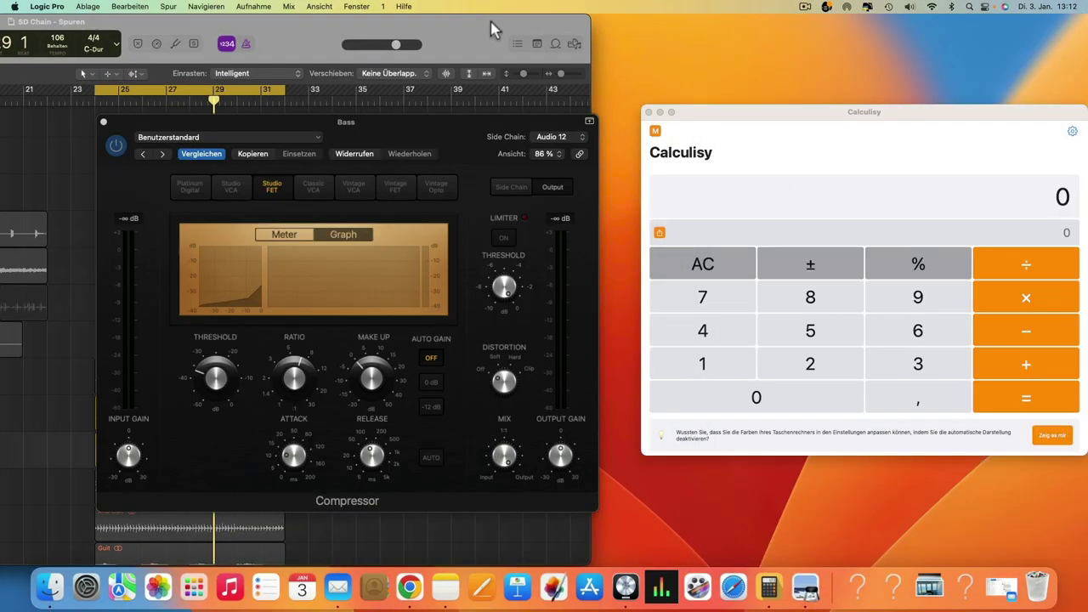
left_click(915, 338)
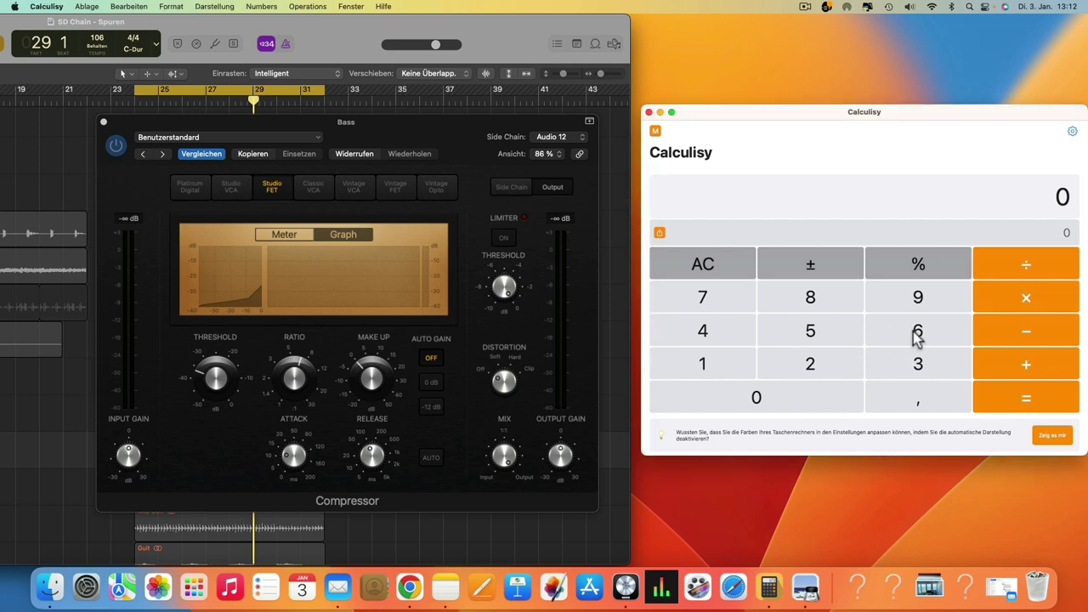
Calculate the quarter-note length in milliseconds by dividing 60000 by the project tempo of 106.
left_click(922, 331)
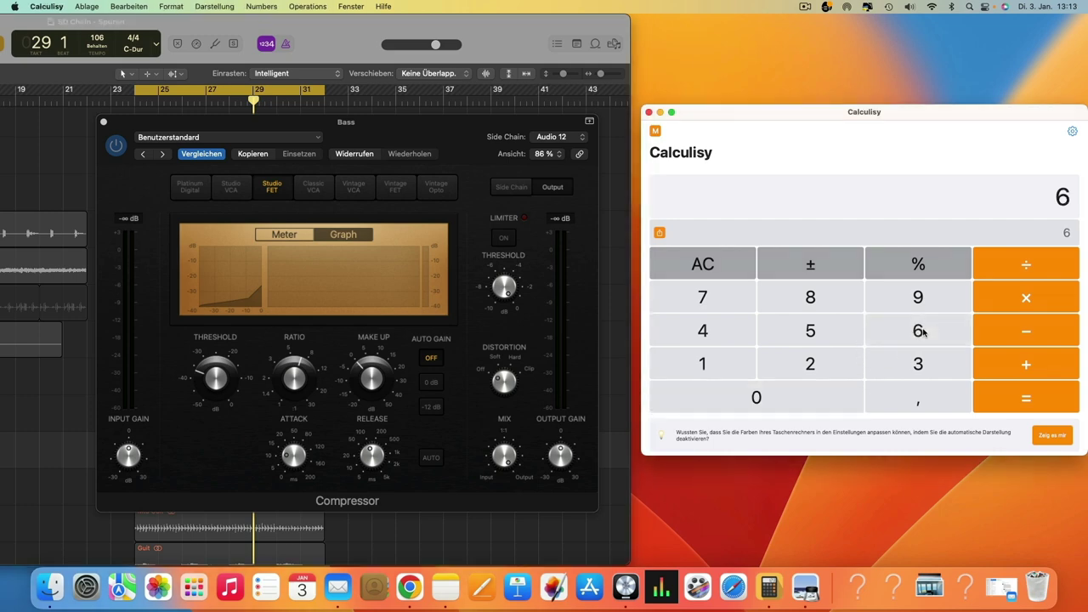
left_click(780, 396)
left_click(774, 398)
left_click(770, 398)
left_click(771, 396)
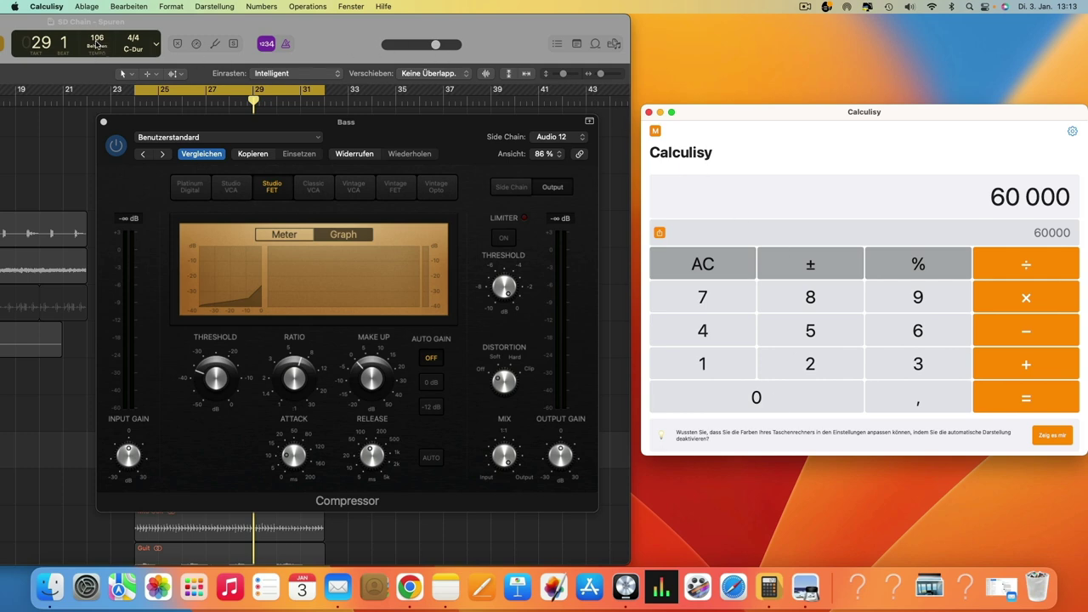
left_click(1039, 268)
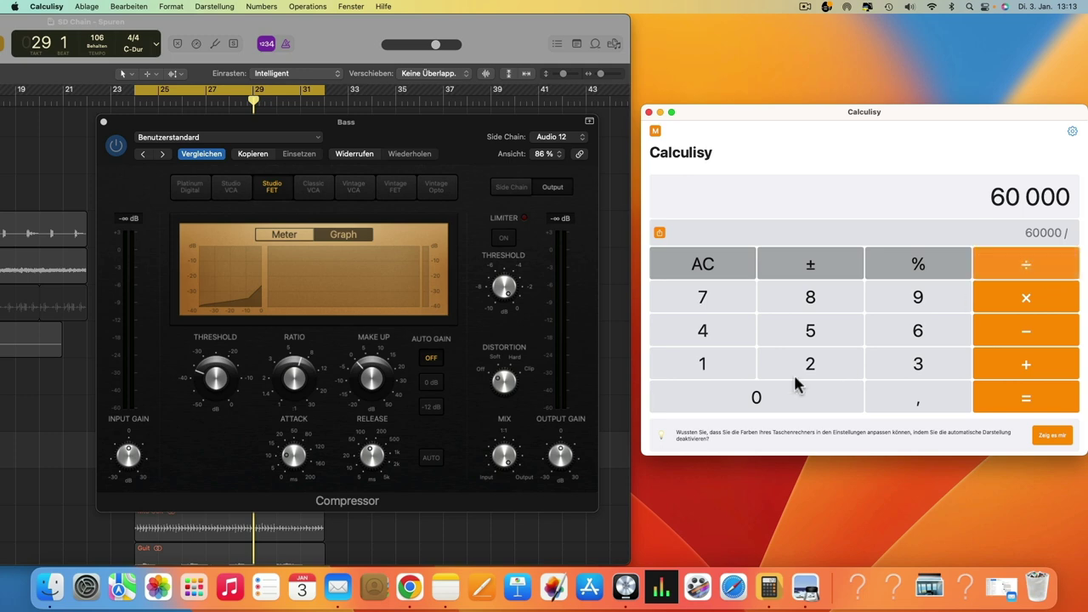
left_click(702, 368)
left_click(753, 402)
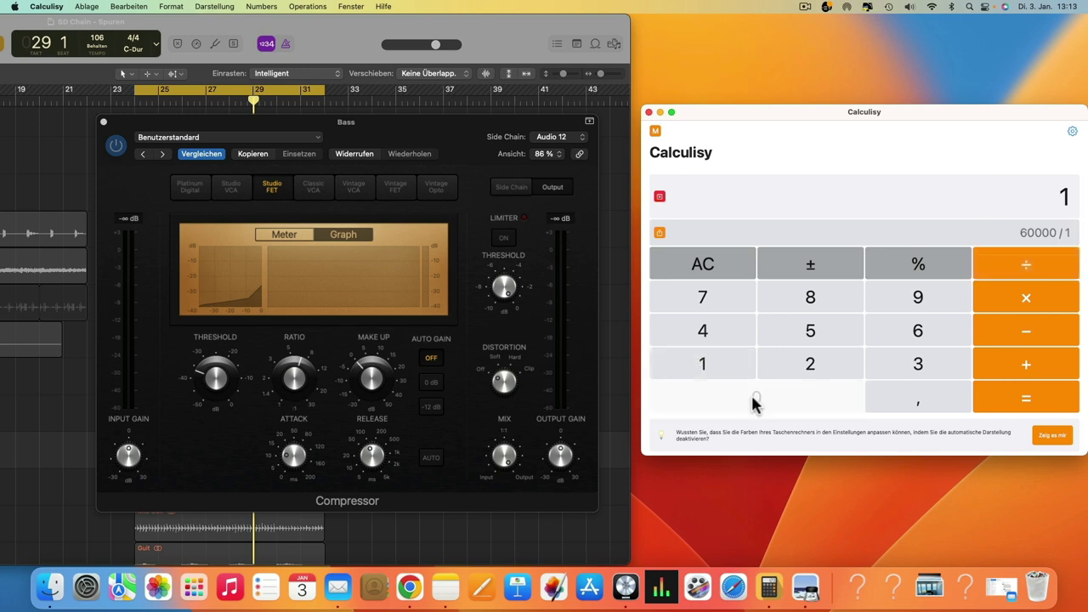
left_click(917, 334)
left_click(1027, 403)
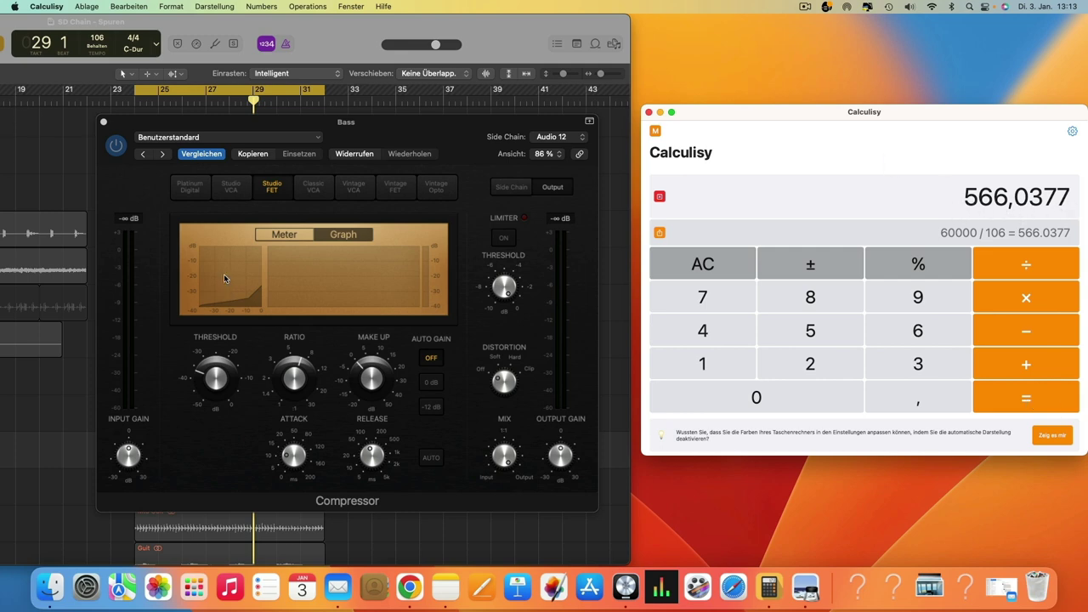
Divide the calculated quarter-note length by 2 to get the eighth-note length.
left_click(1037, 267)
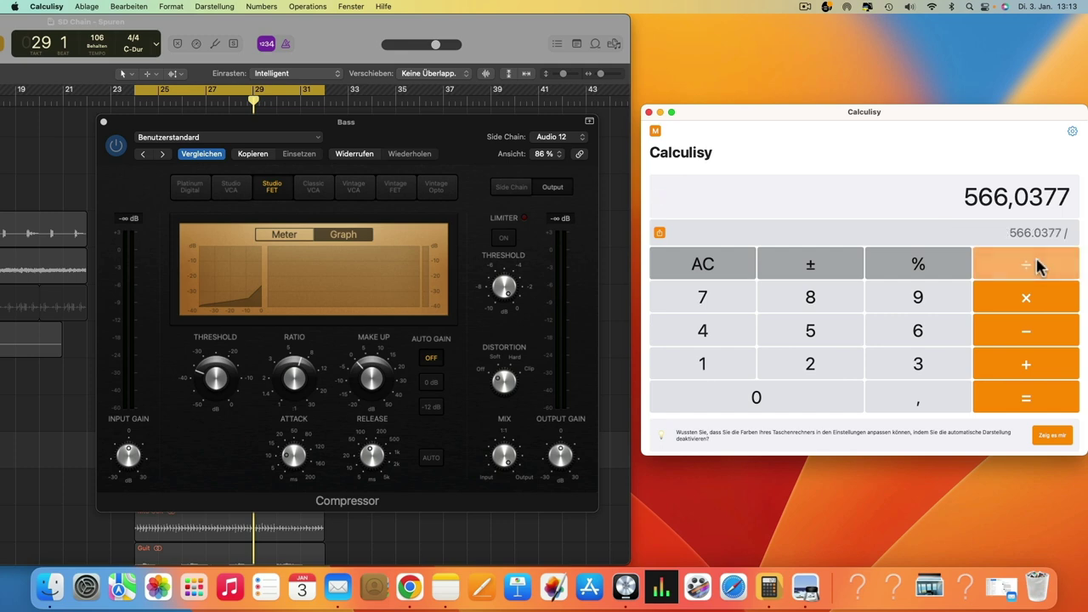
left_click(810, 365)
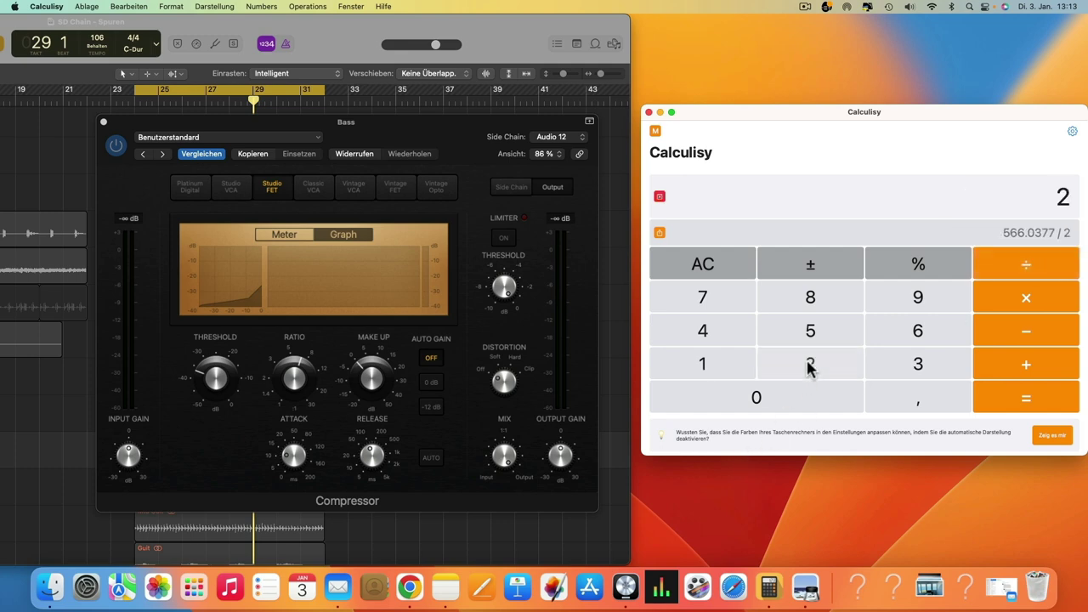
left_click(1009, 405)
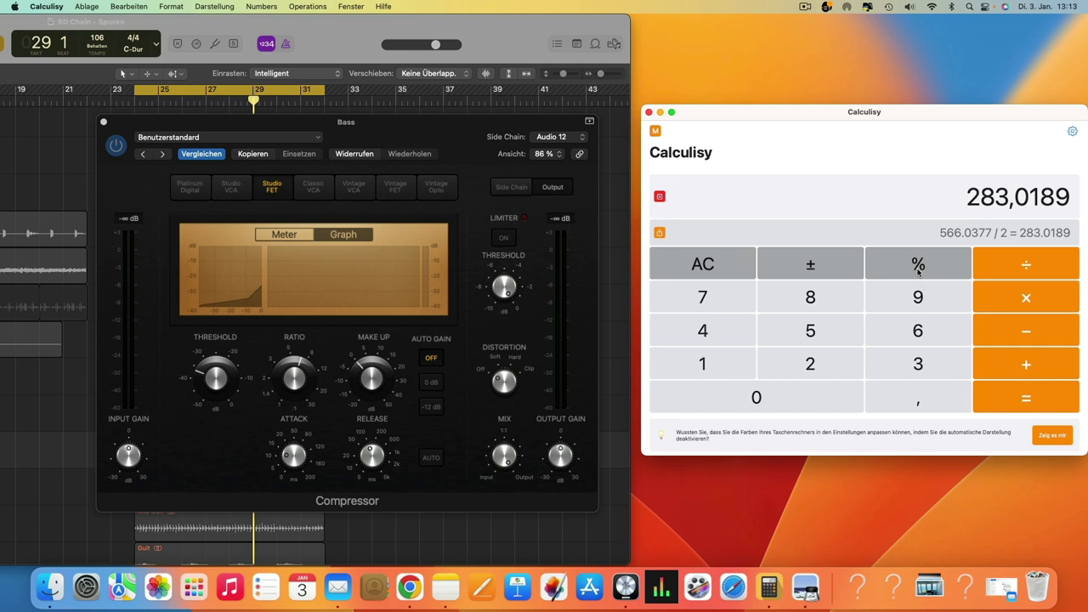
Switch back to the Logic Pro project window and set the Bass Compressor's release to 280 ms.
double_click(311, 32)
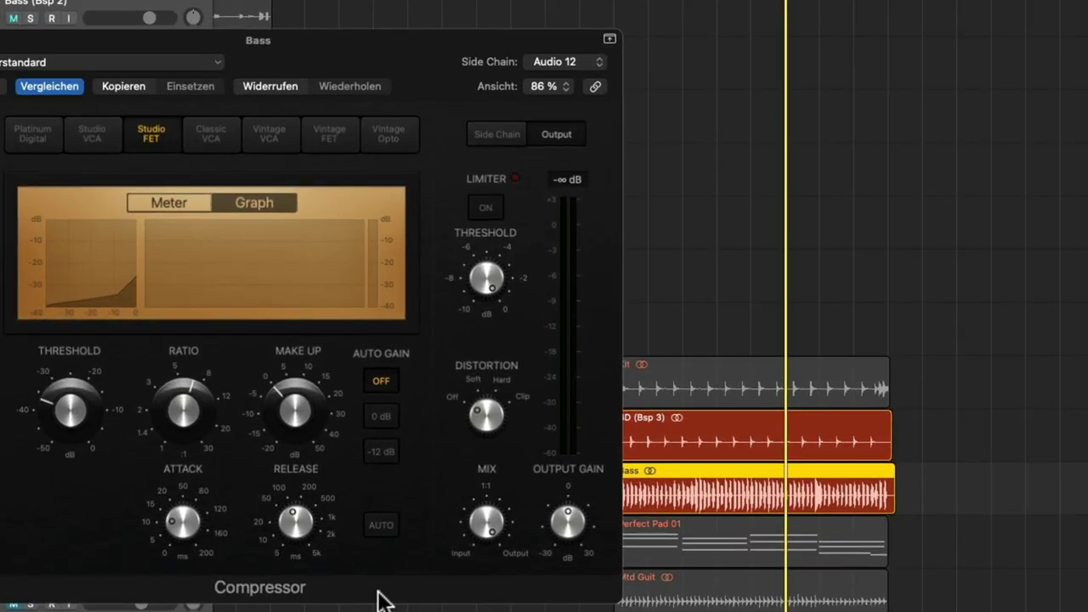
mouse_move(292, 525)
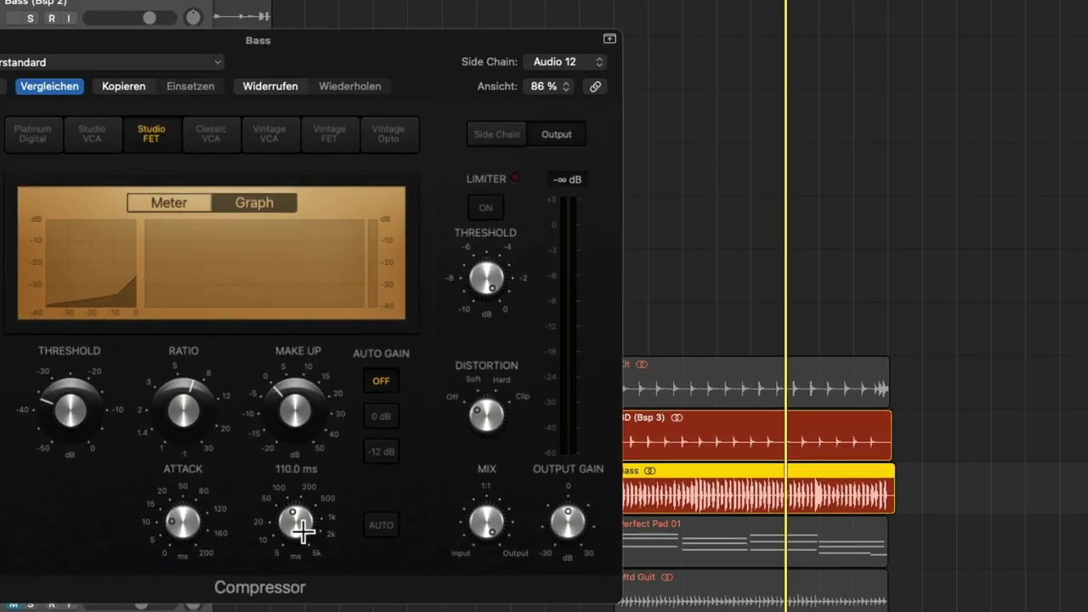
double_click(292, 472)
type("2")
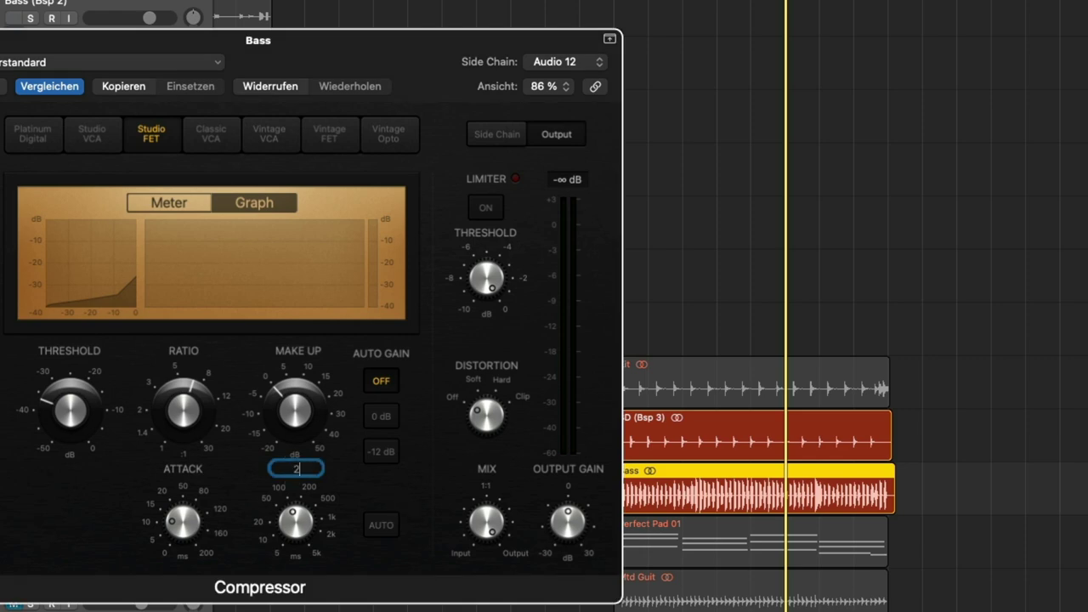
type("80")
key("Return")
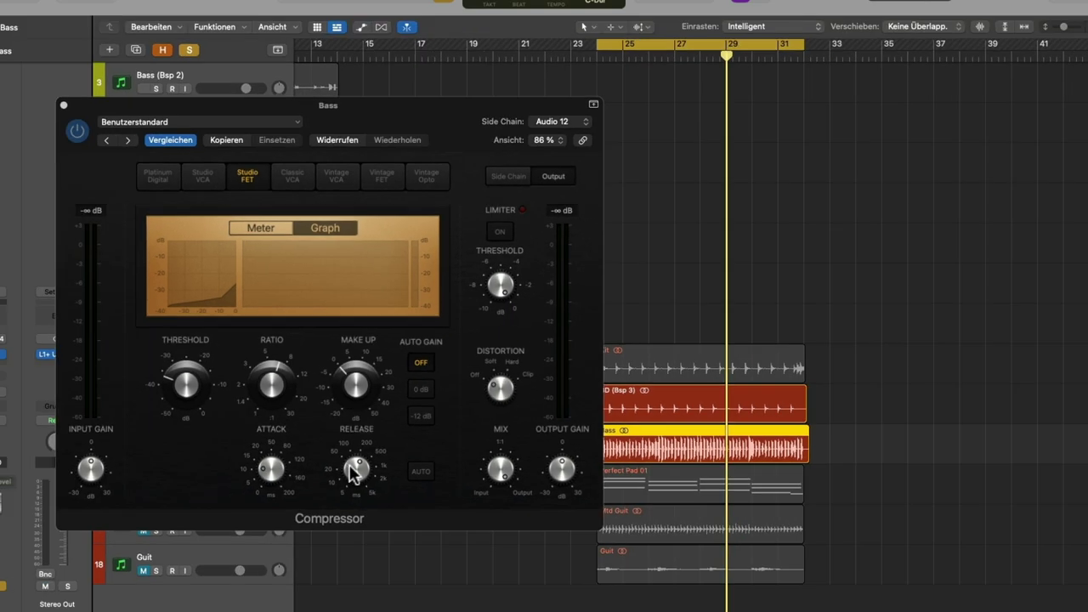
Play back the soloed bass and bass drum while lowering the Bass compressor's threshold to -39.5 dB.
key("space")
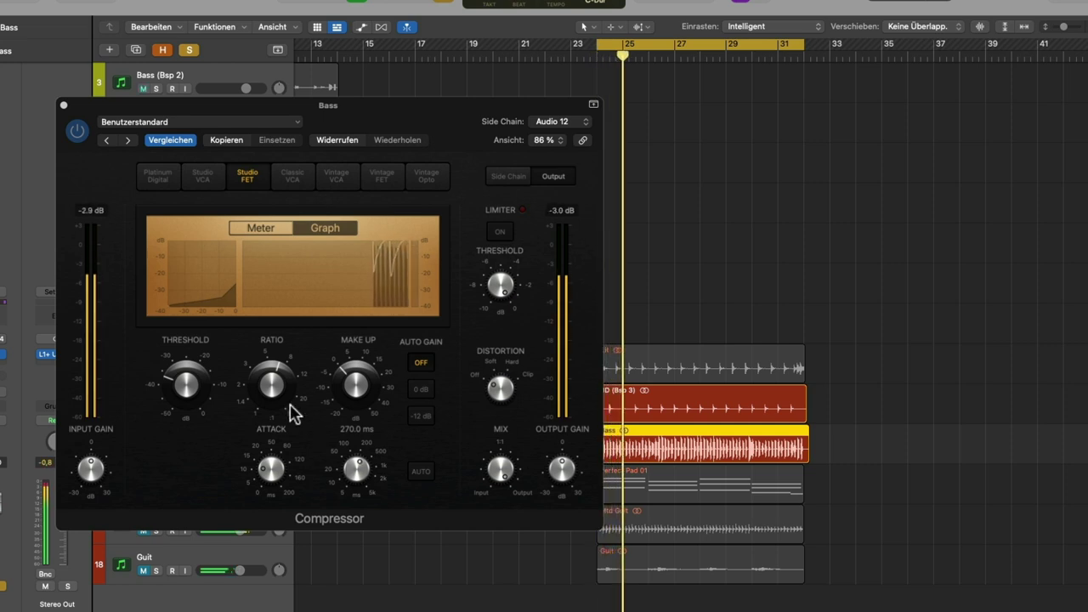
left_click_drag(189, 384, 186, 396)
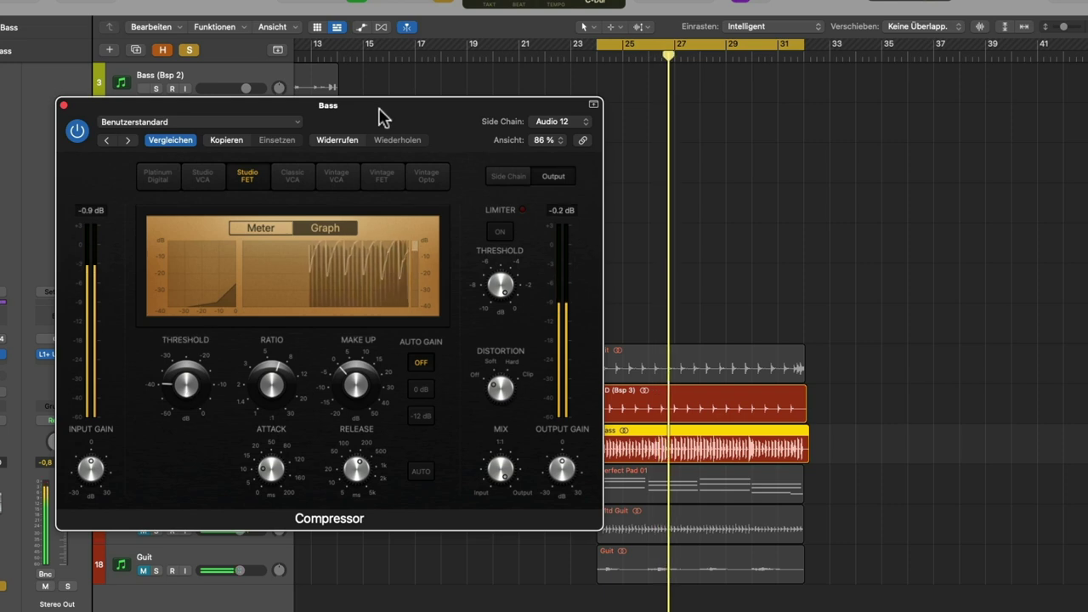
Move the compressor window off the track headers, then unsolo BD (Bsp 3) and Bass and unmute the pad and guitar tracks.
left_click_drag(382, 111, 742, 105)
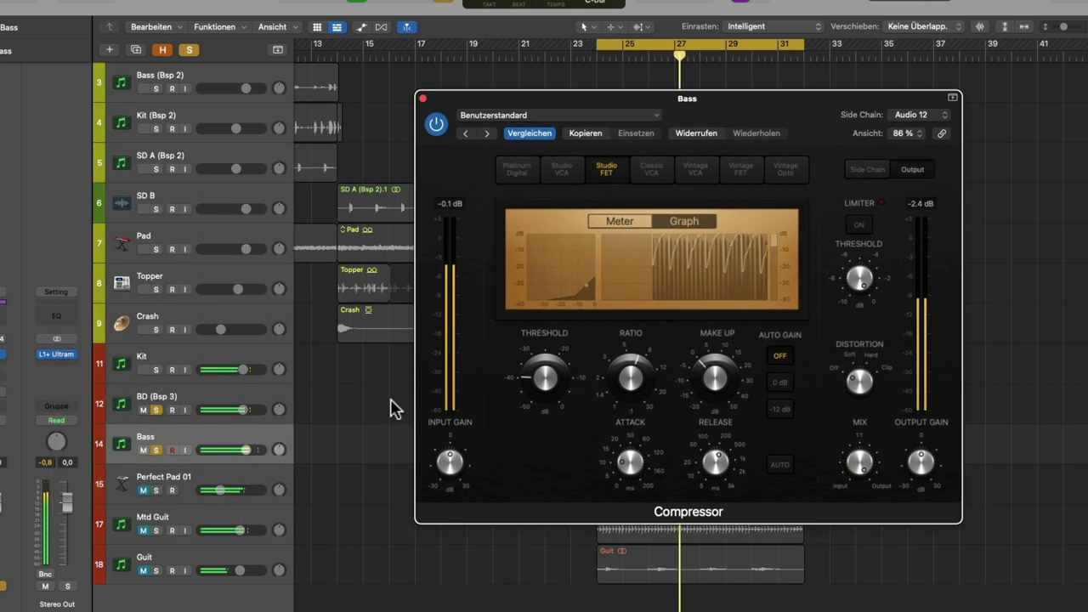
left_click(157, 450)
left_click(143, 490, "alt")
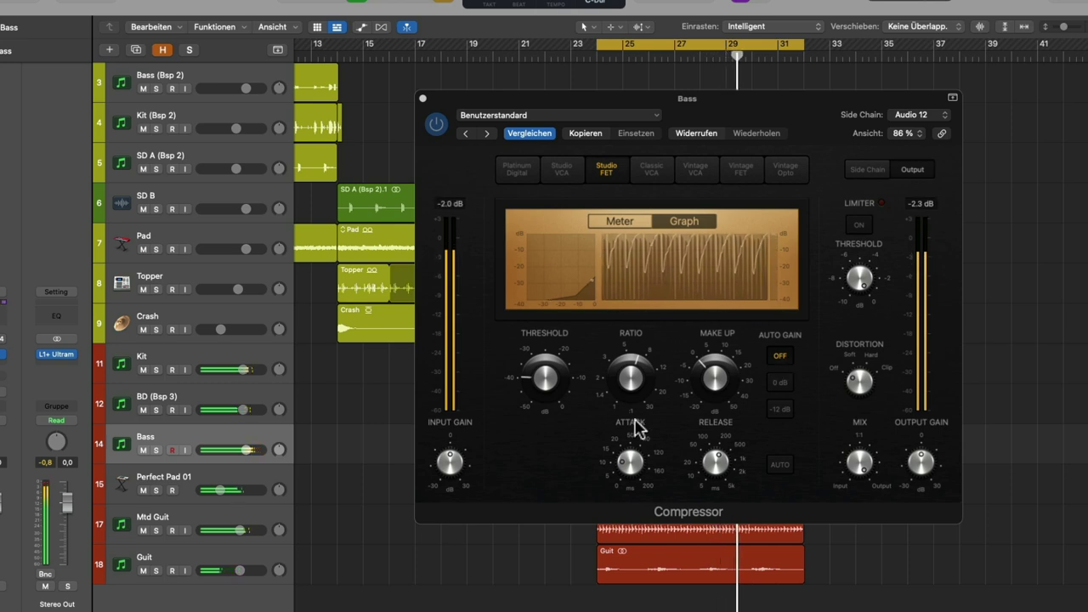
Raise the Bass compressor's threshold to -30.5 dB while the full arrangement plays.
mouse_move(566, 396)
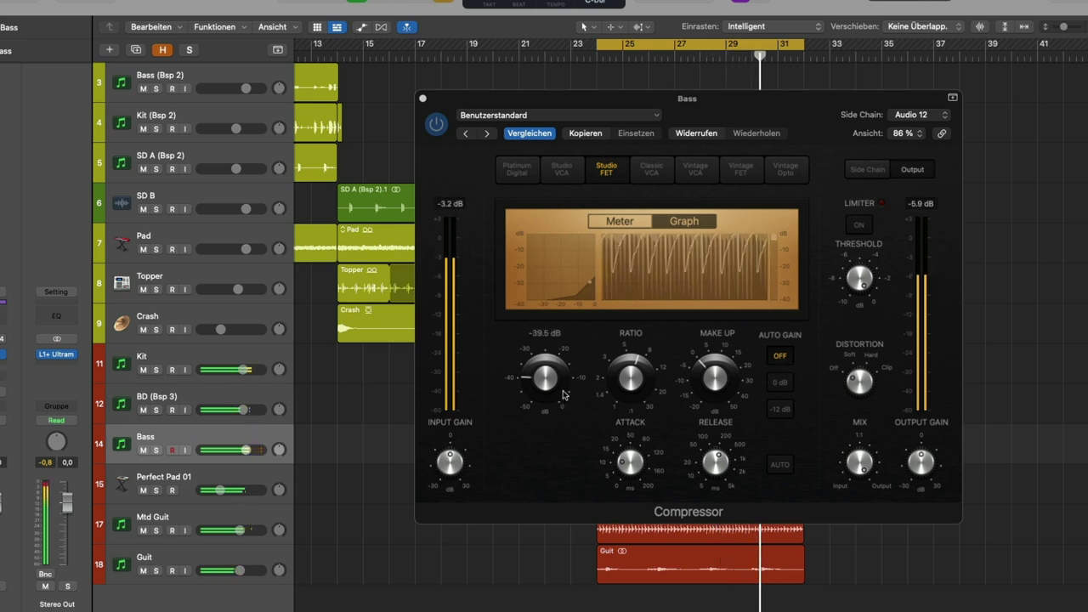
left_click_drag(557, 396, 542, 363)
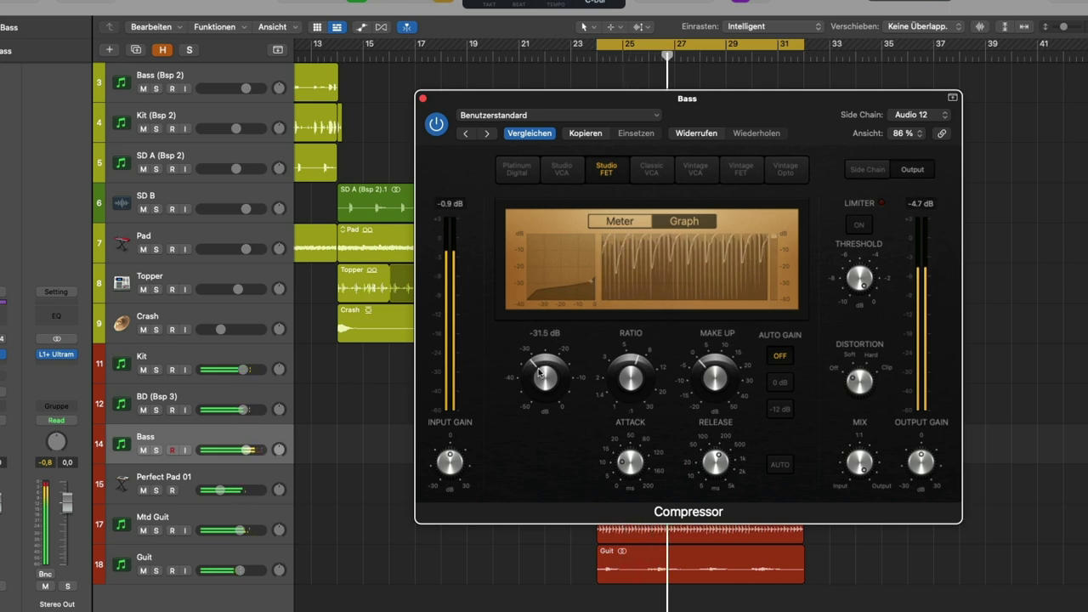
left_click_drag(538, 370, 537, 365)
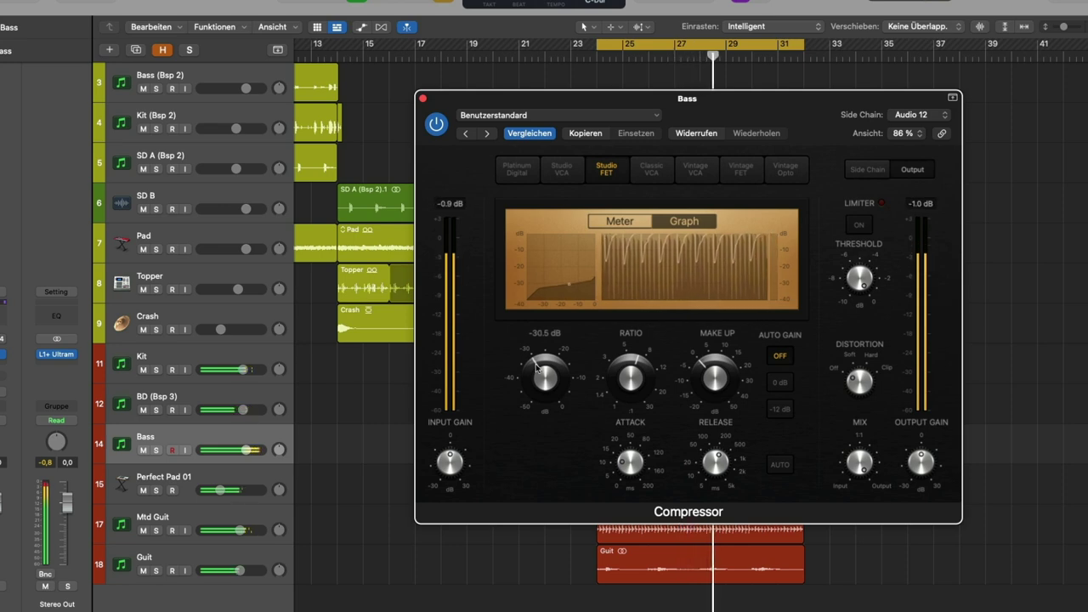